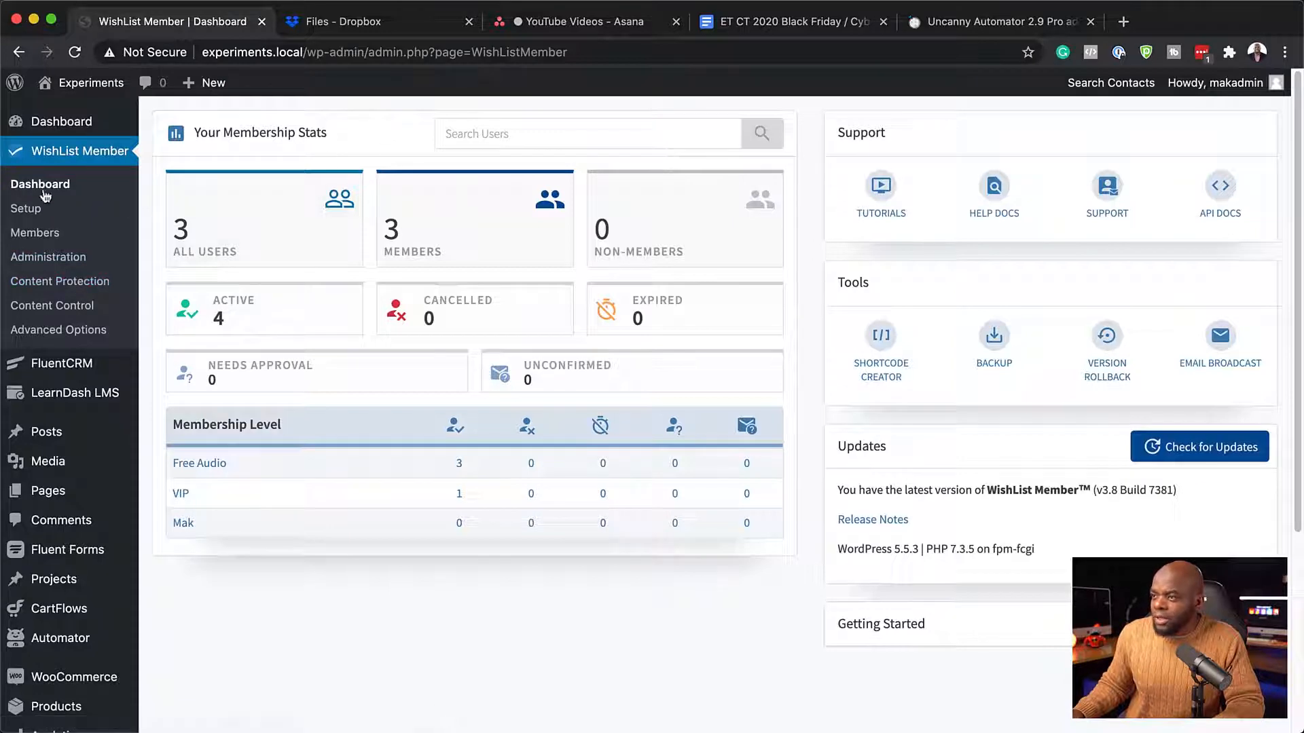
Create a WishList Member membership level named Black Friday, check its registration and access settings, and return to the levels list
left_click(27, 208)
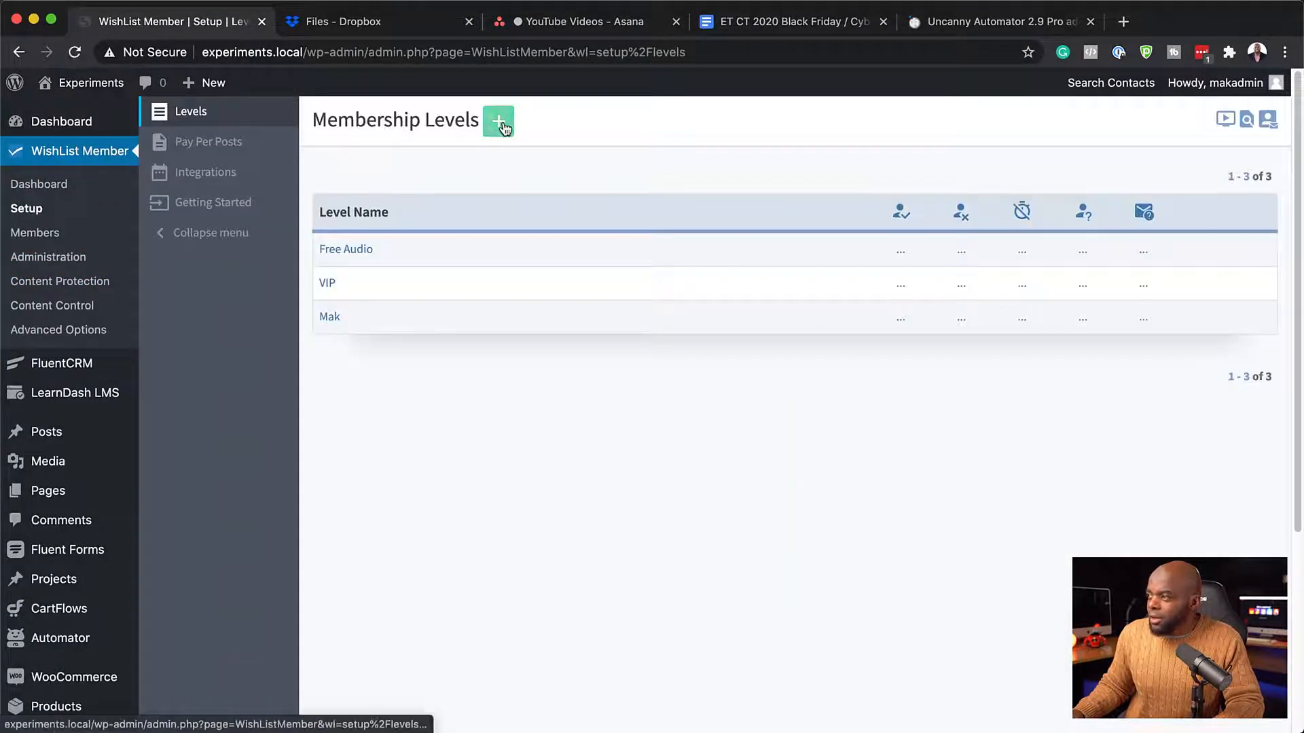
left_click(500, 123)
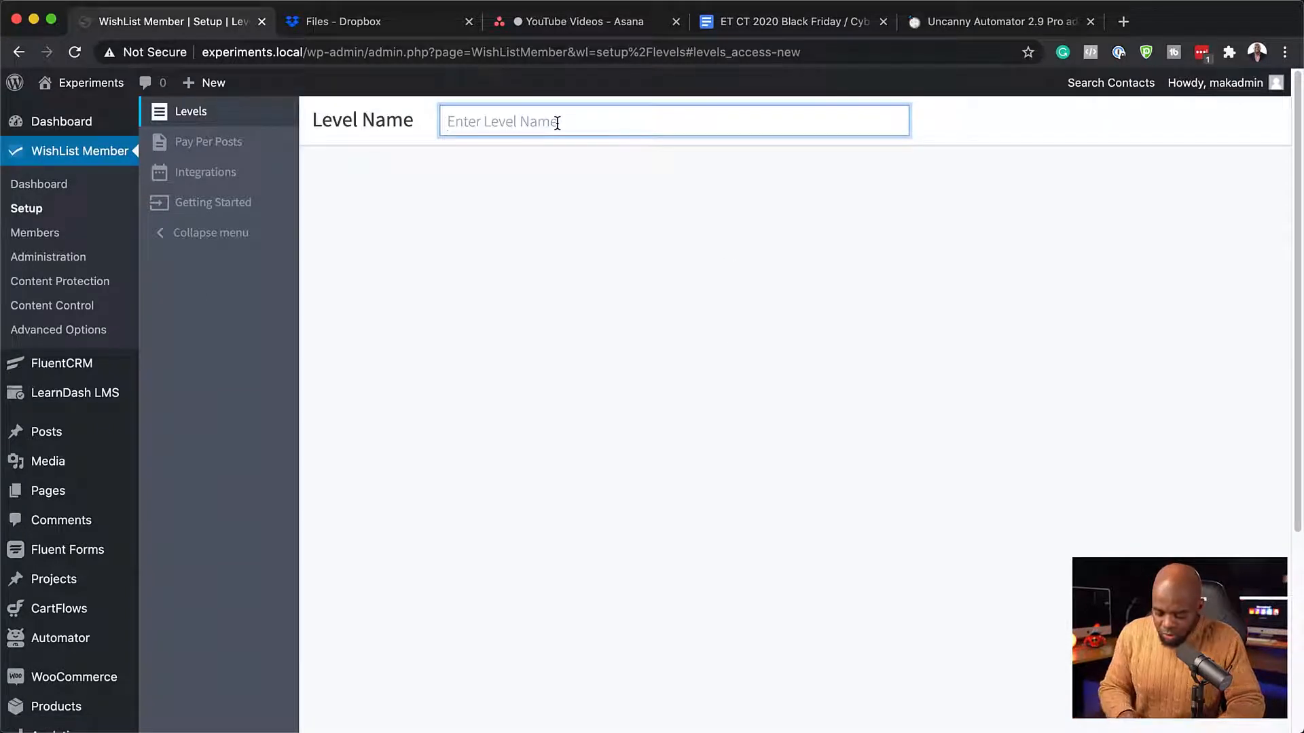
type("Black Friday")
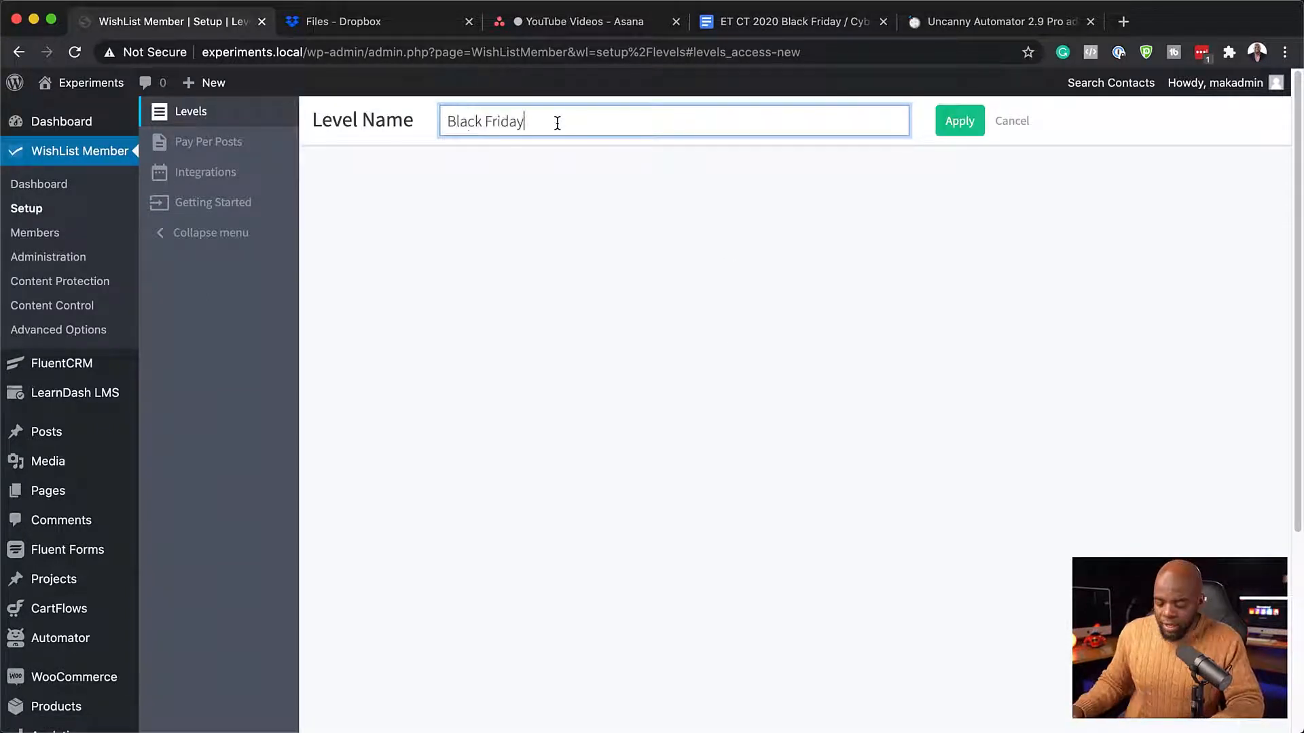
key("alt+shift+Left")
key("alt+shift+Left")
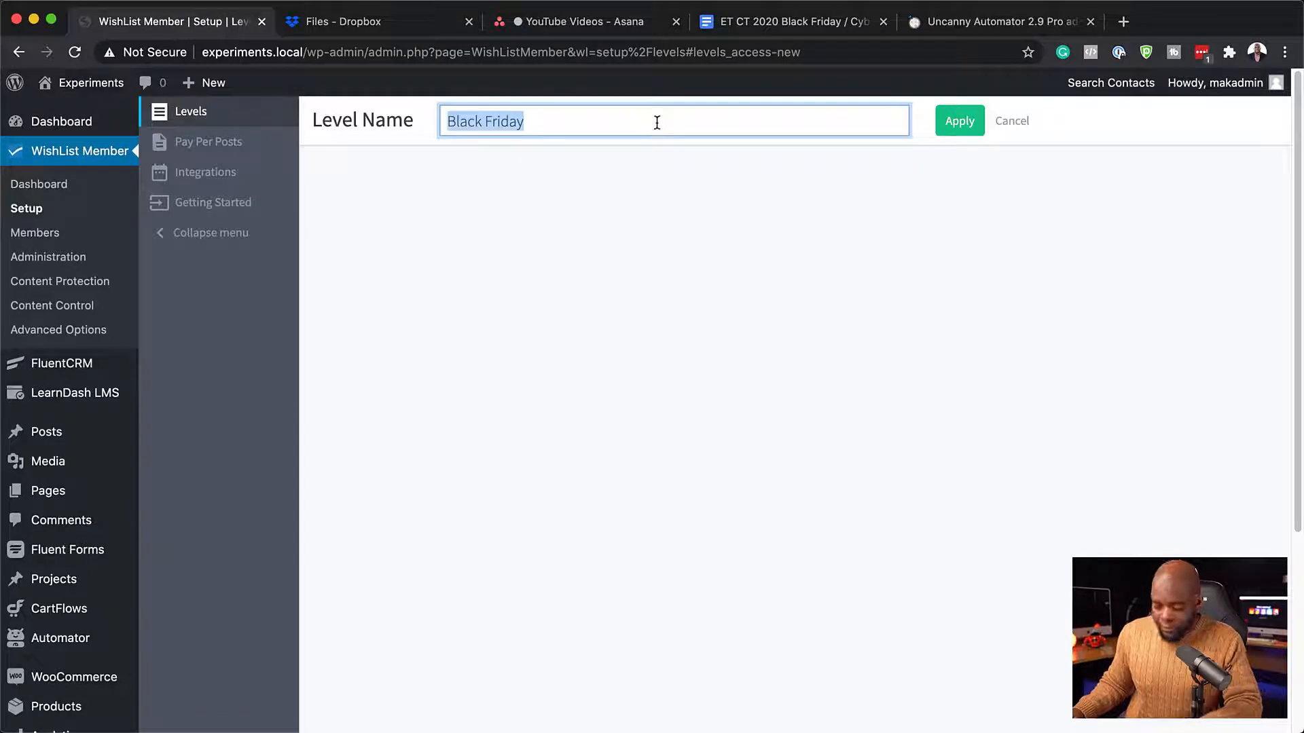
left_click(956, 123)
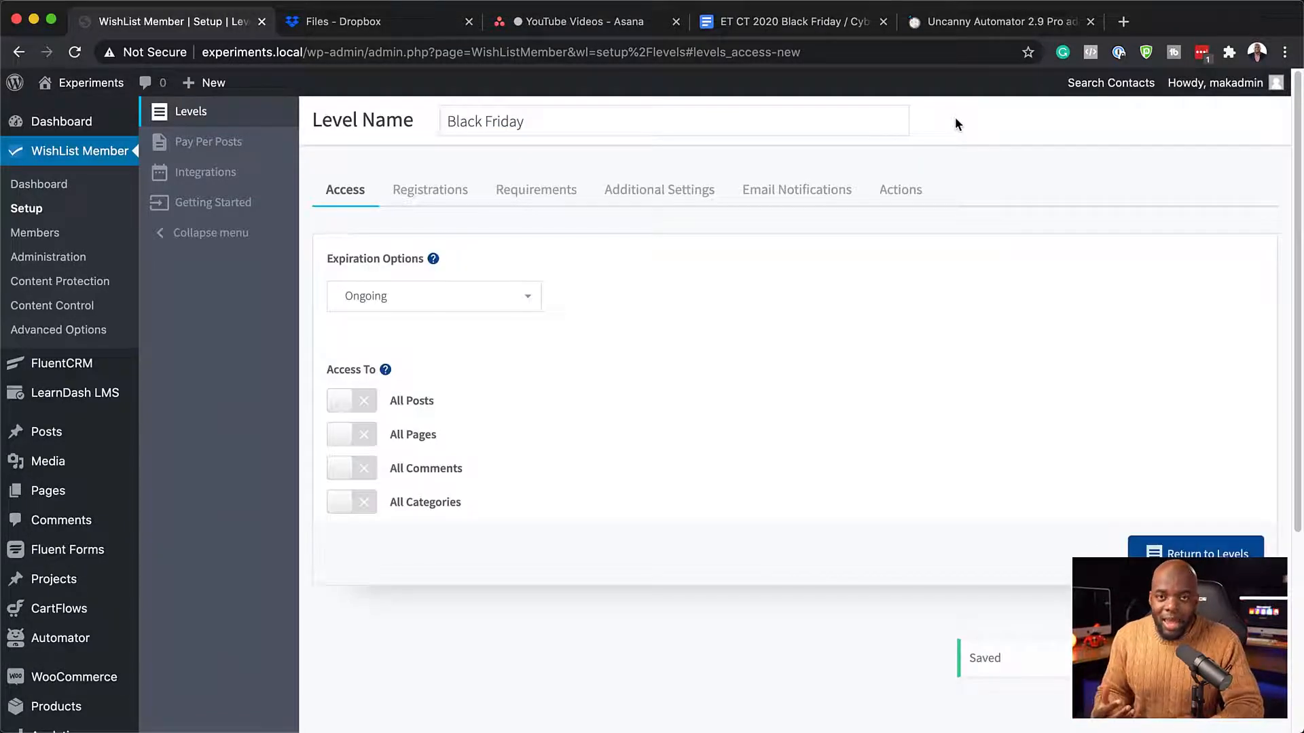
left_click(448, 197)
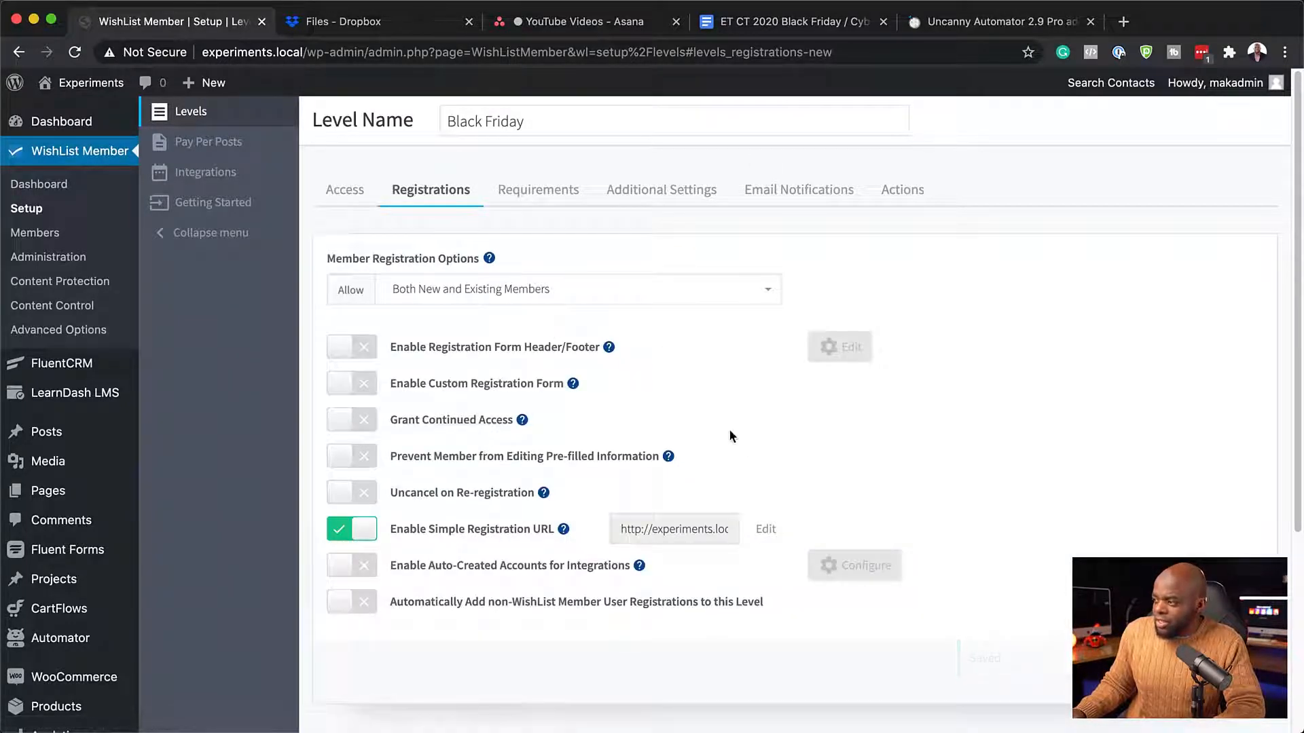
left_click(345, 195)
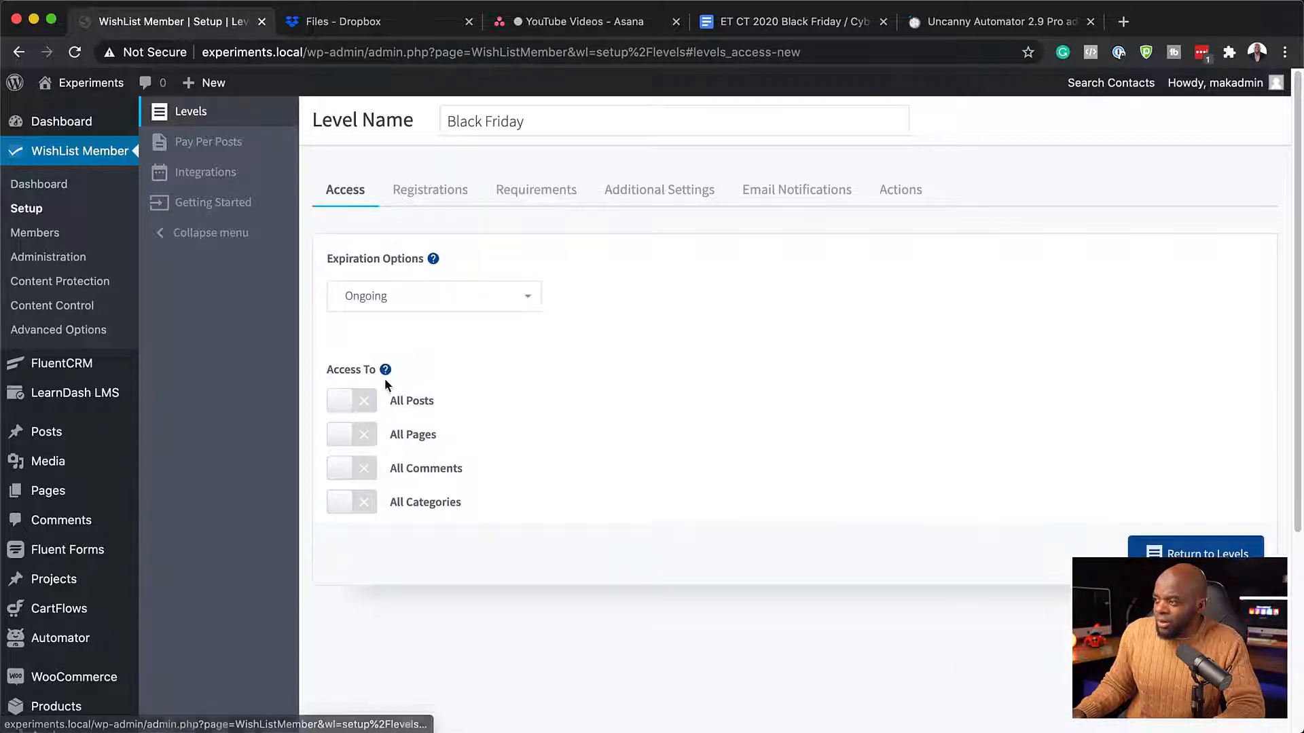
left_click(1192, 550)
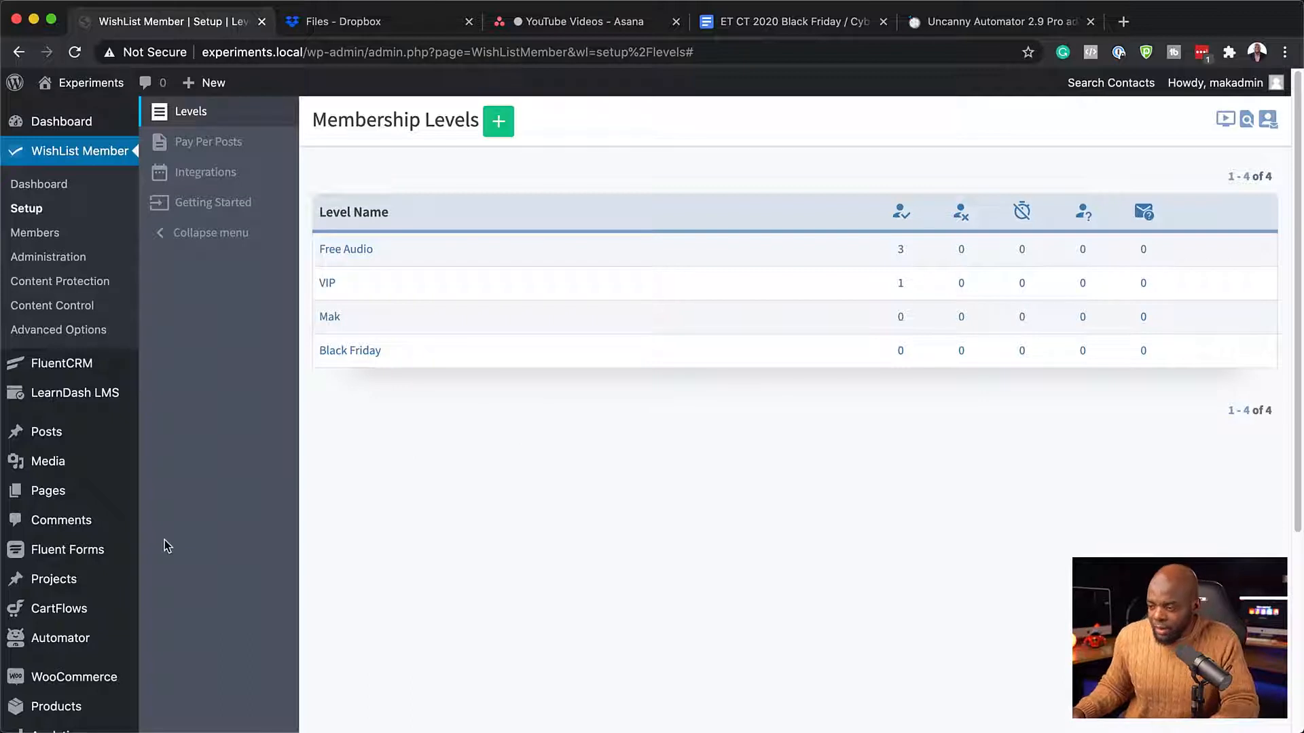
Start a new WooCommerce product named Black Friday Offer
mouse_move(84, 694)
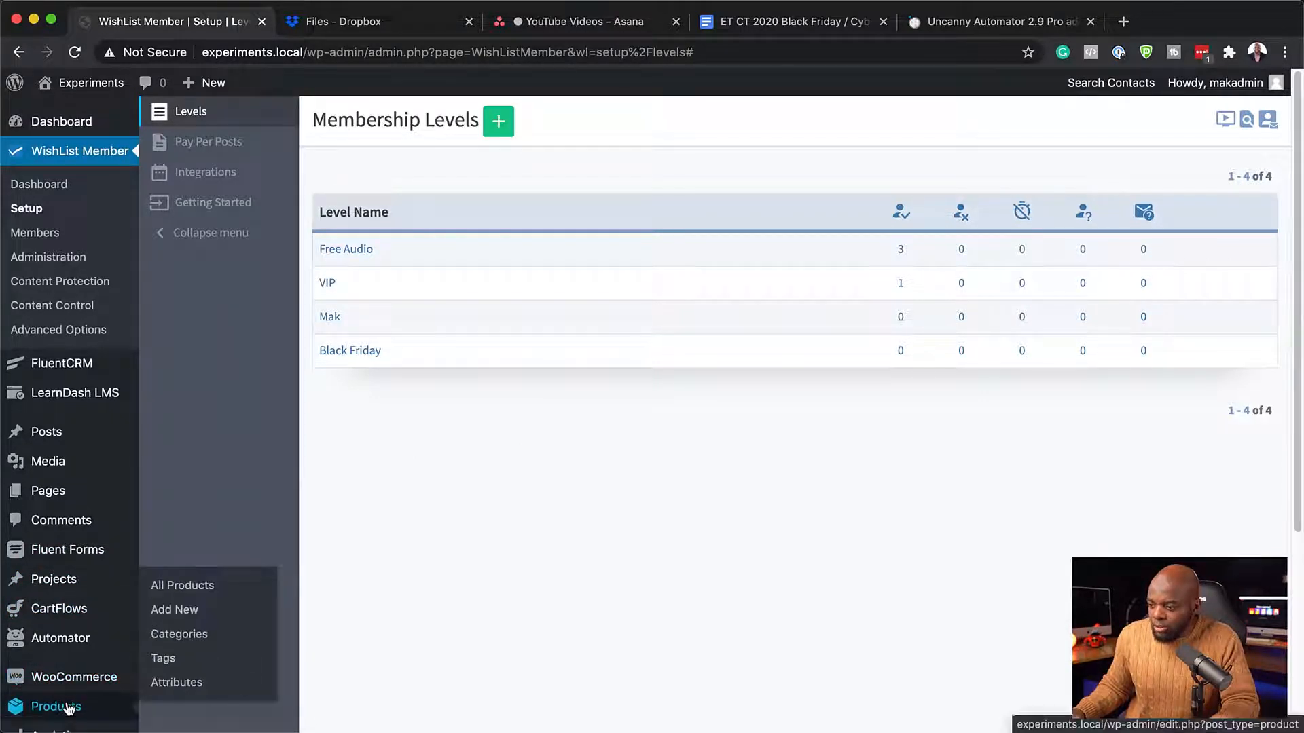
left_click(191, 614)
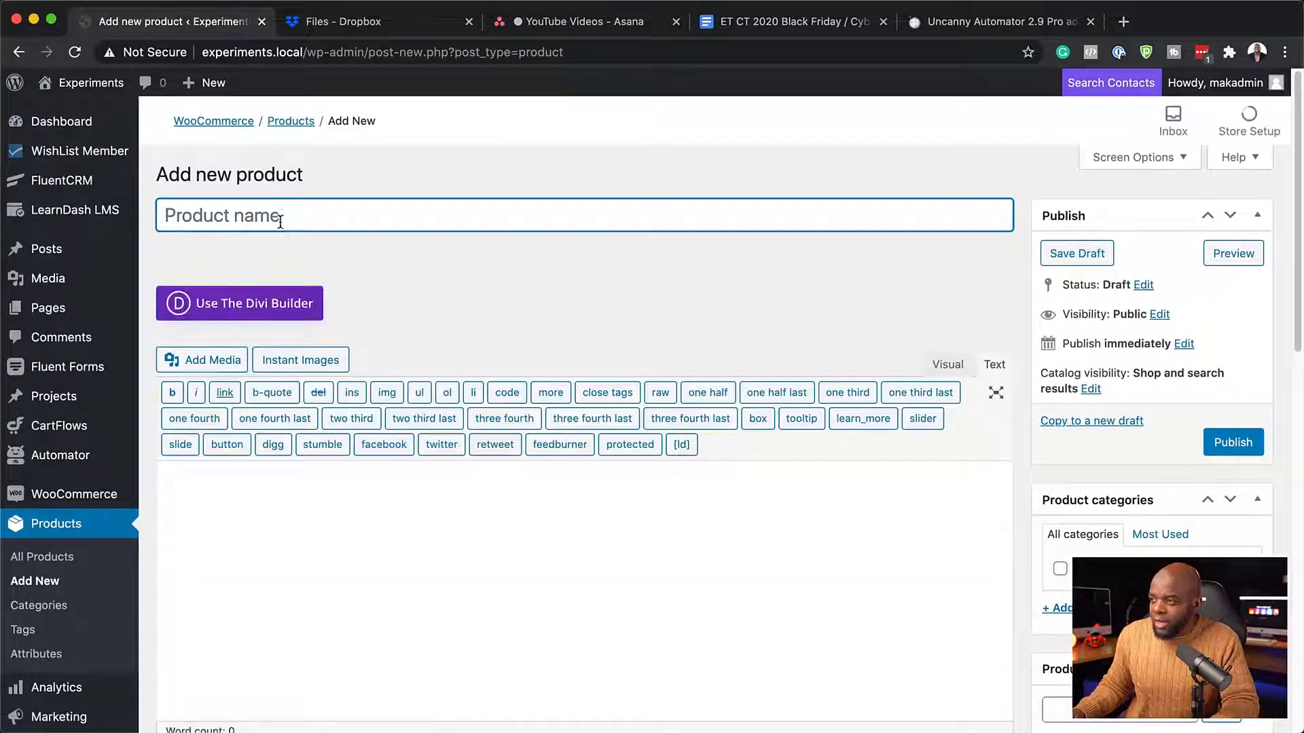
type("Black Friday Offer")
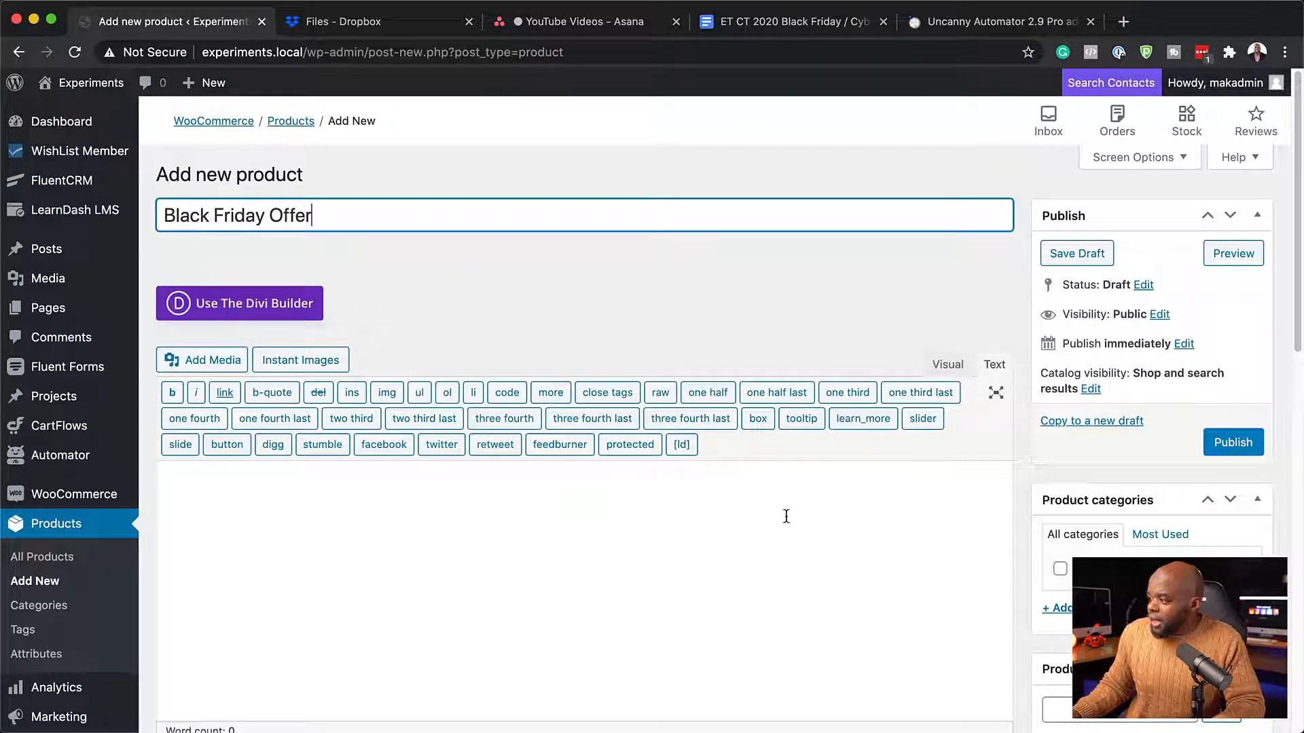
left_click(568, 301)
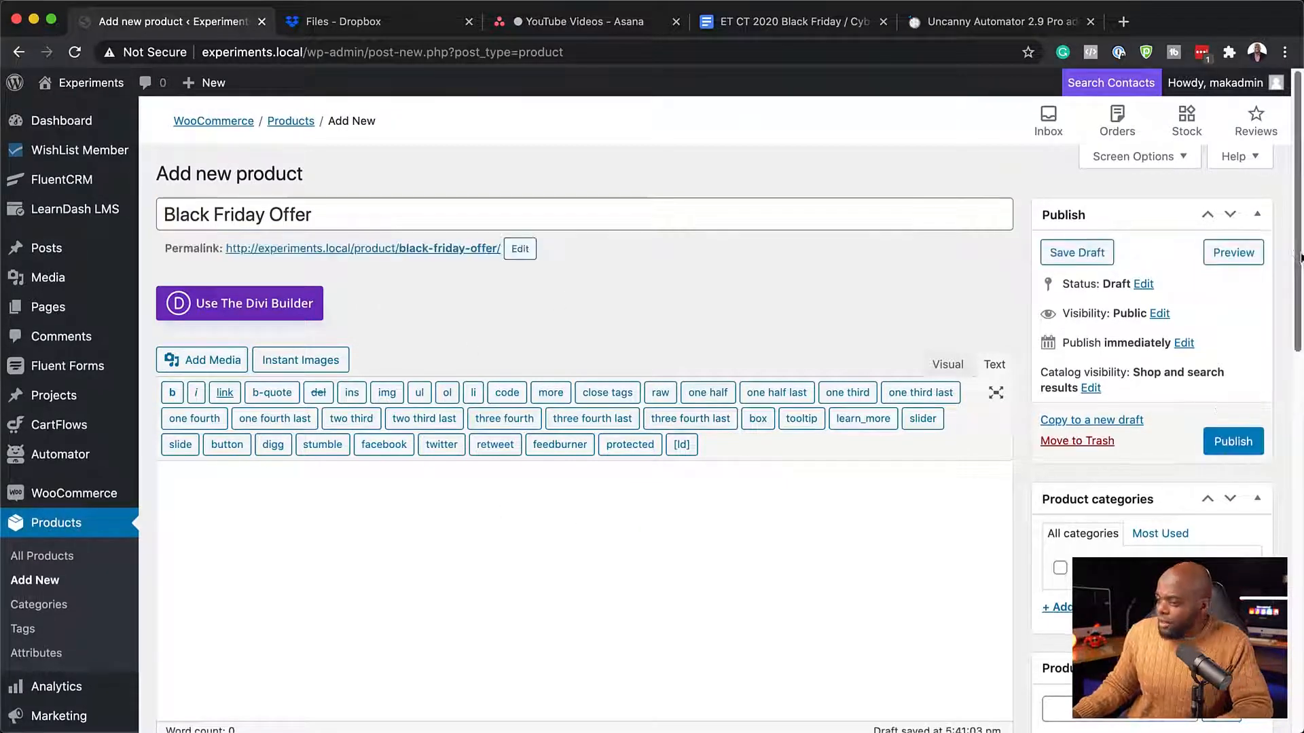
Set the Black Friday Offer product's regular price to £97 and publish it
left_click_drag(1296, 255, 1294, 442)
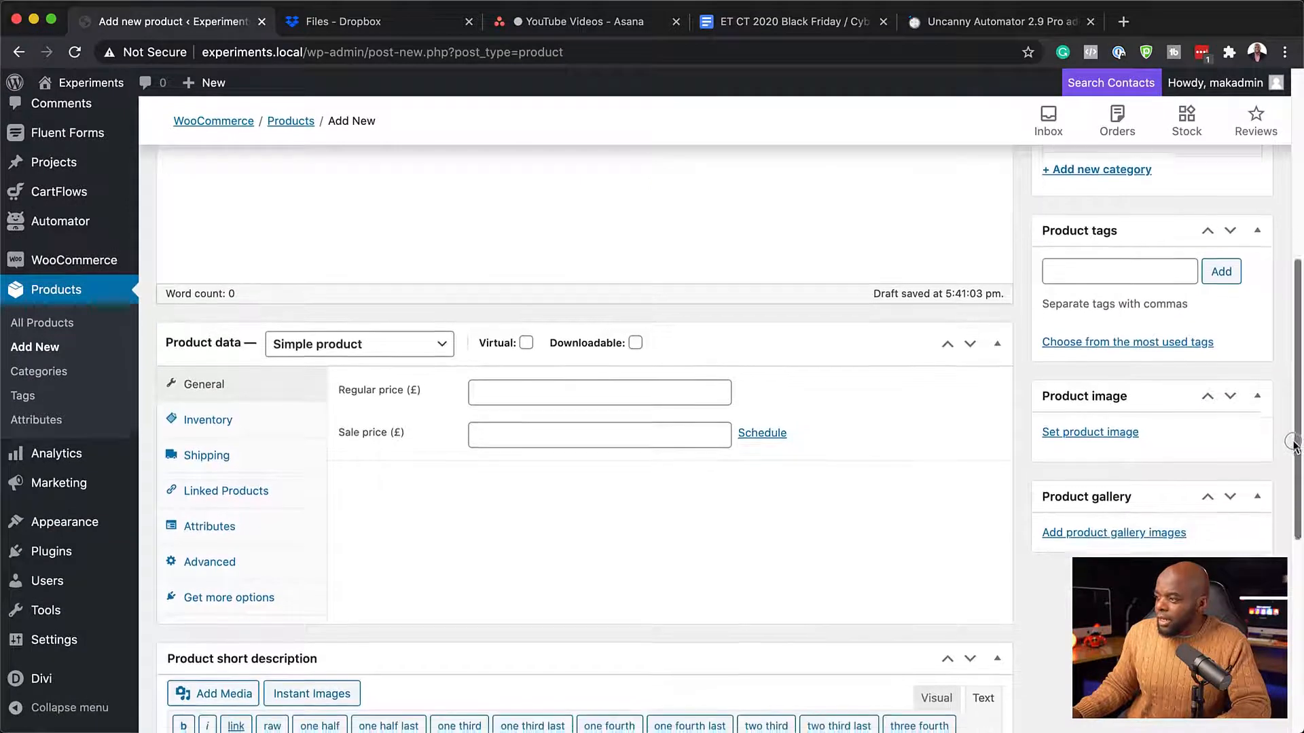
left_click(536, 391)
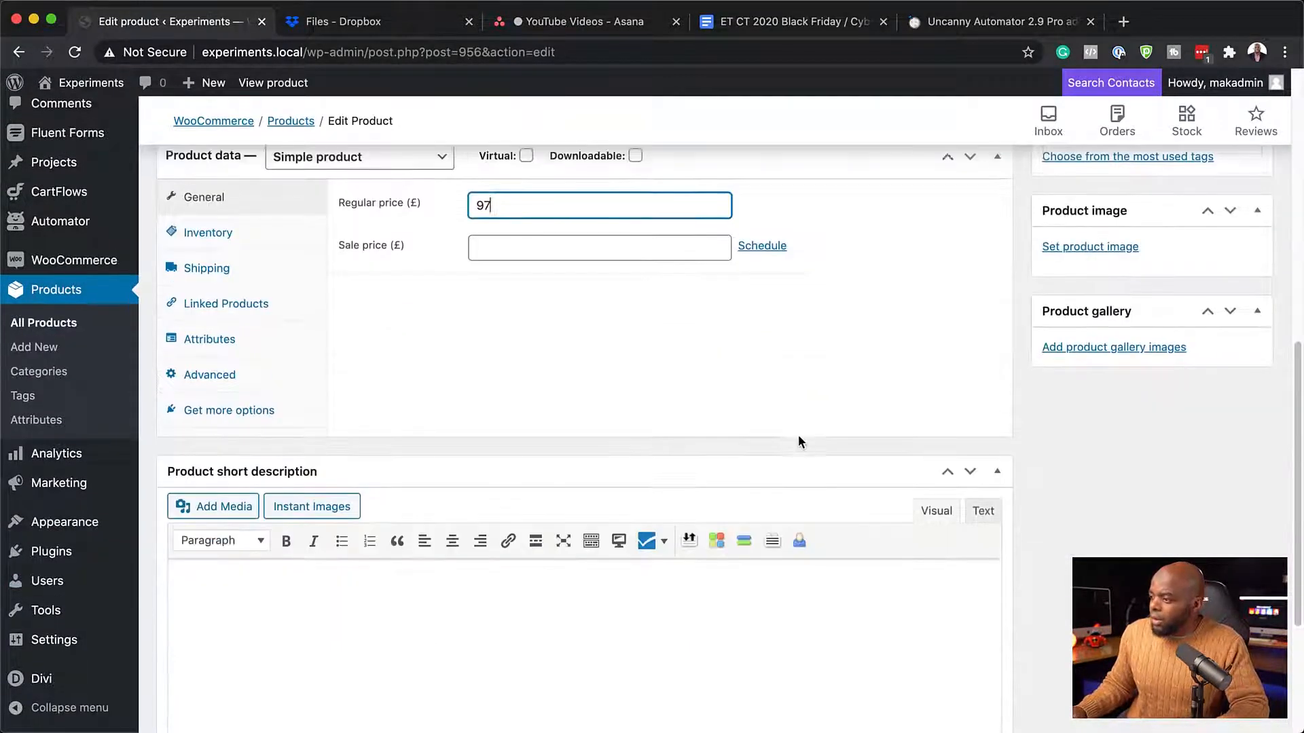
scroll(797, 435, "down", 5)
scroll(797, 434, "up", 10)
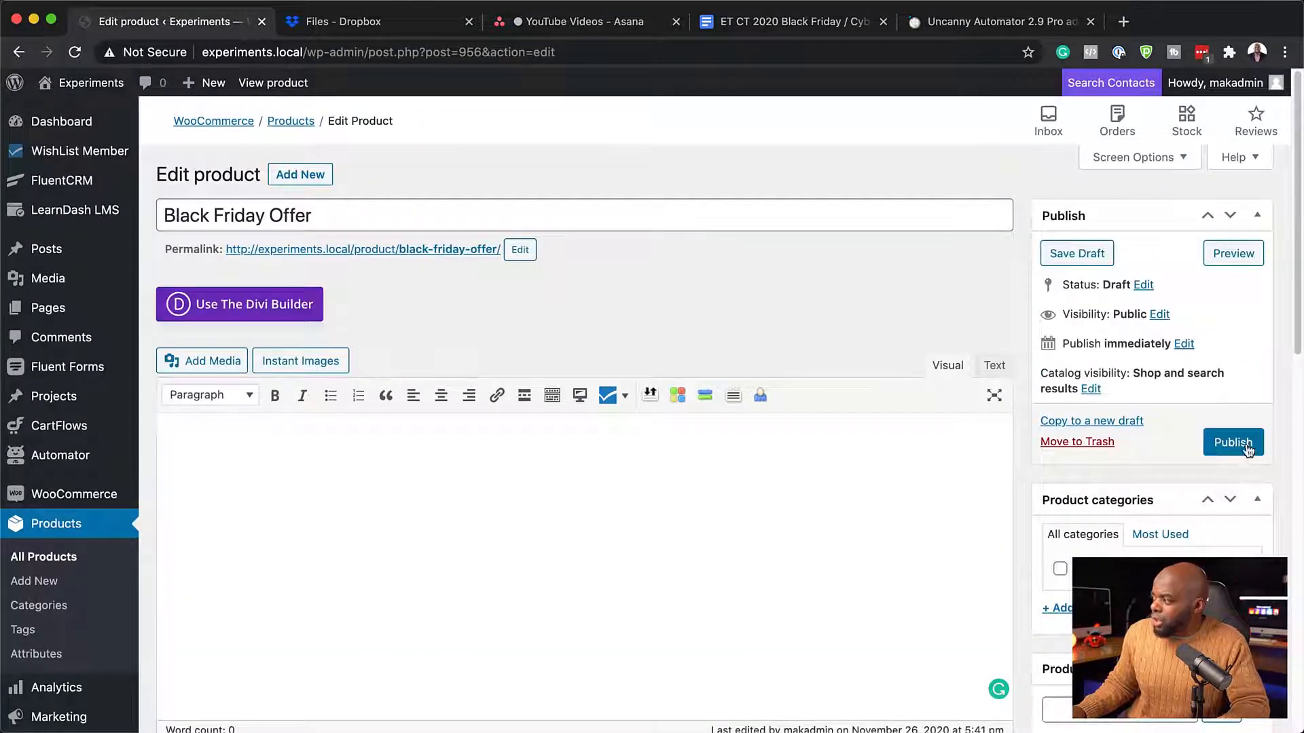
left_click(1246, 448)
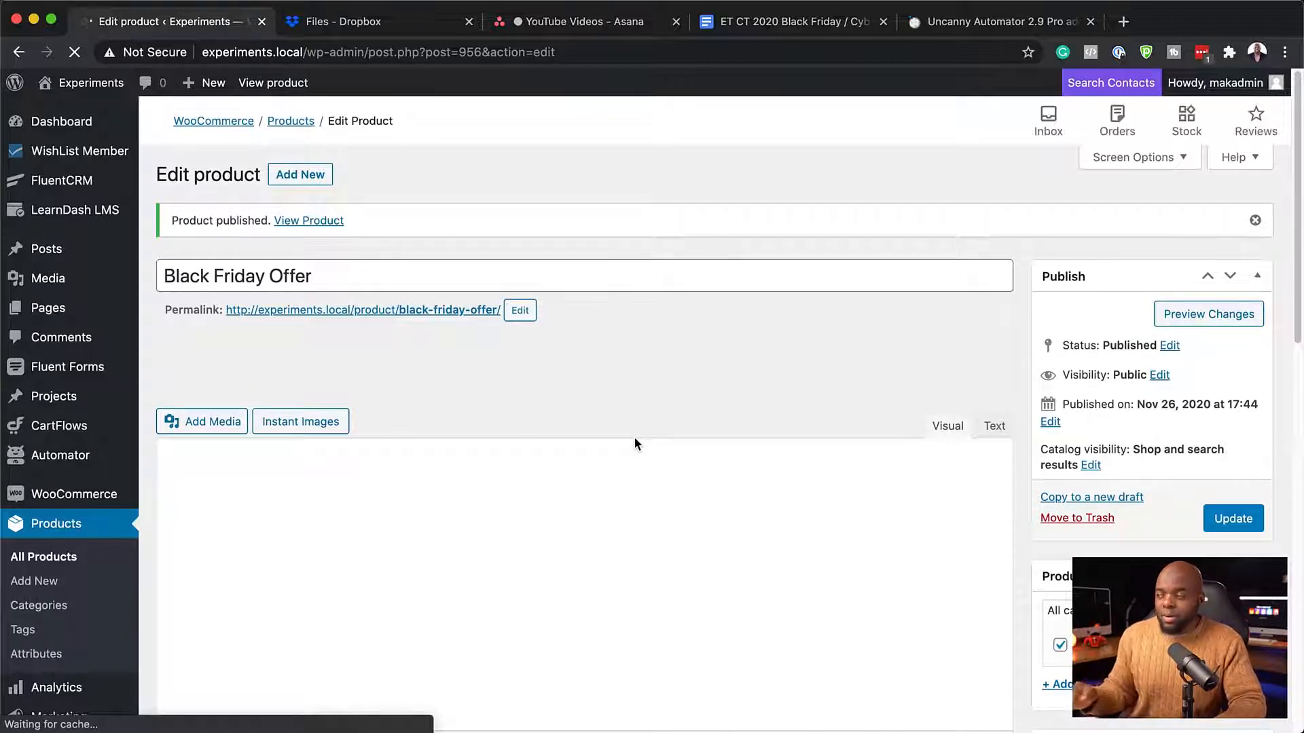
Activate the WooCommerce payment provider integration in WishList Member's setup
mouse_move(88, 155)
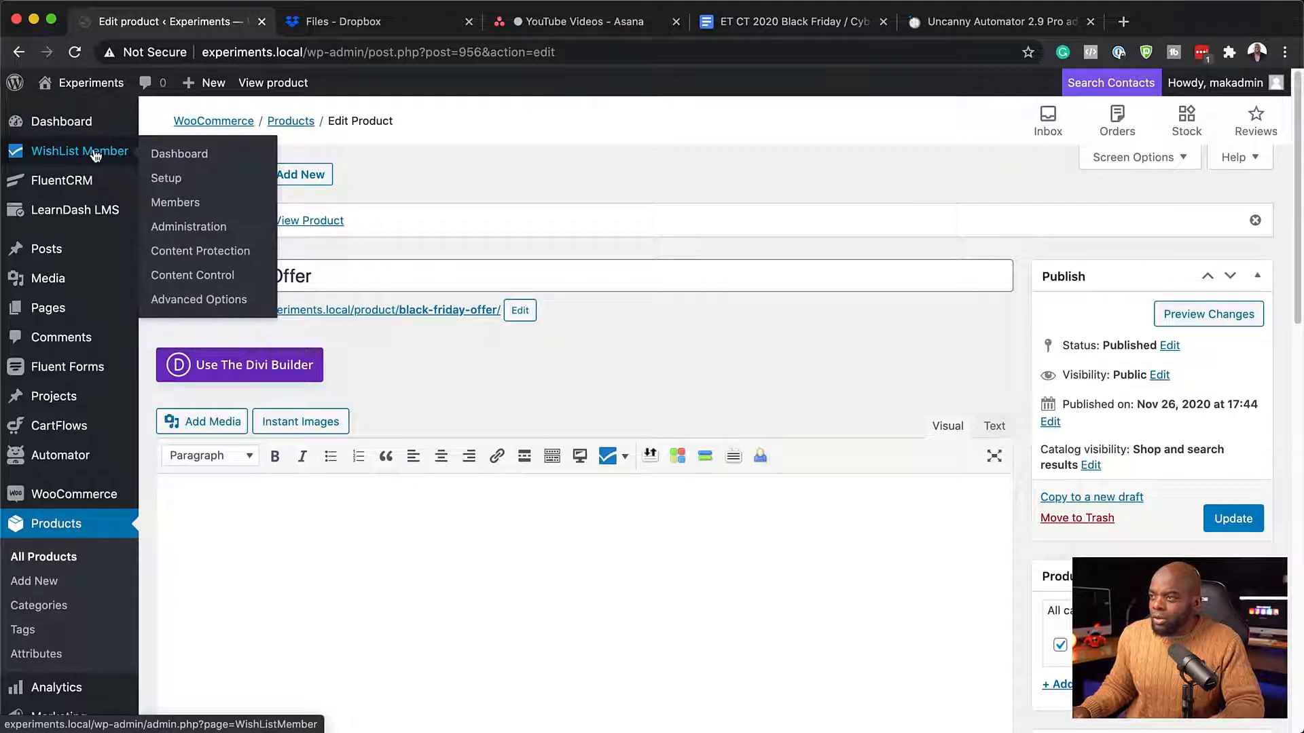
left_click(179, 154)
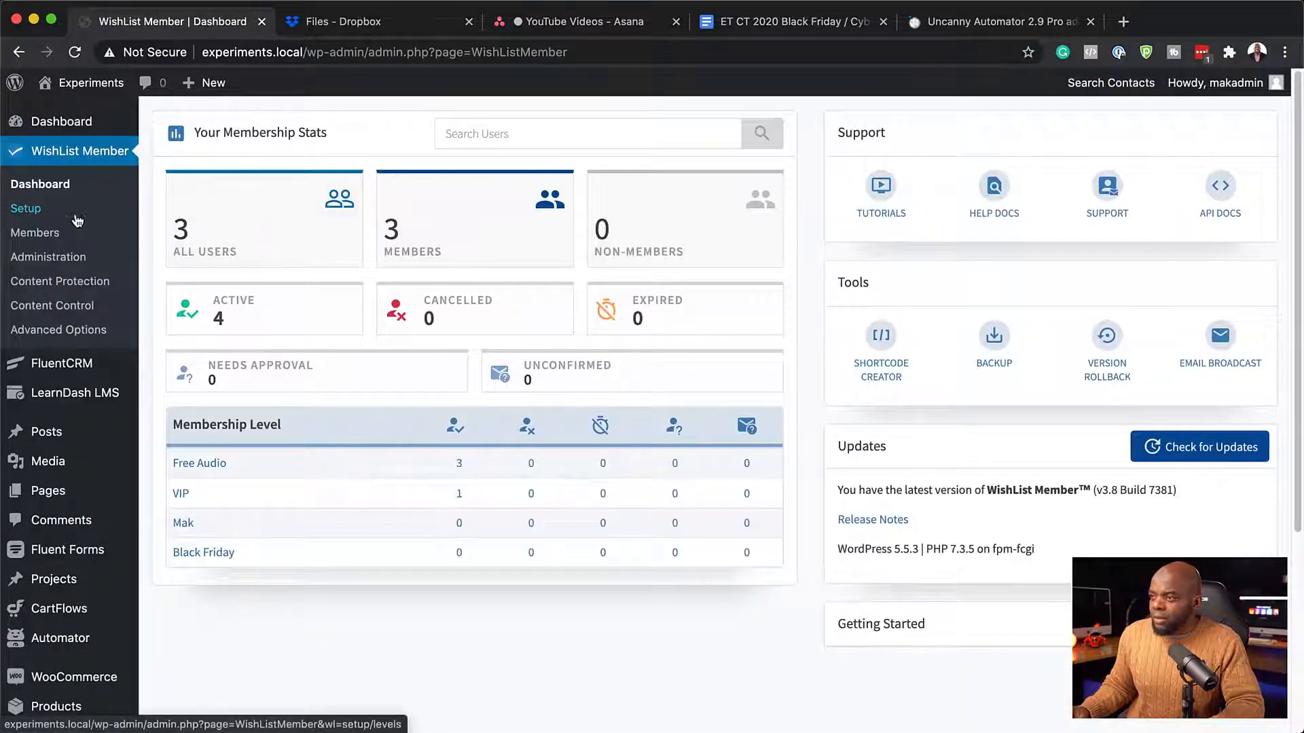
left_click(221, 557)
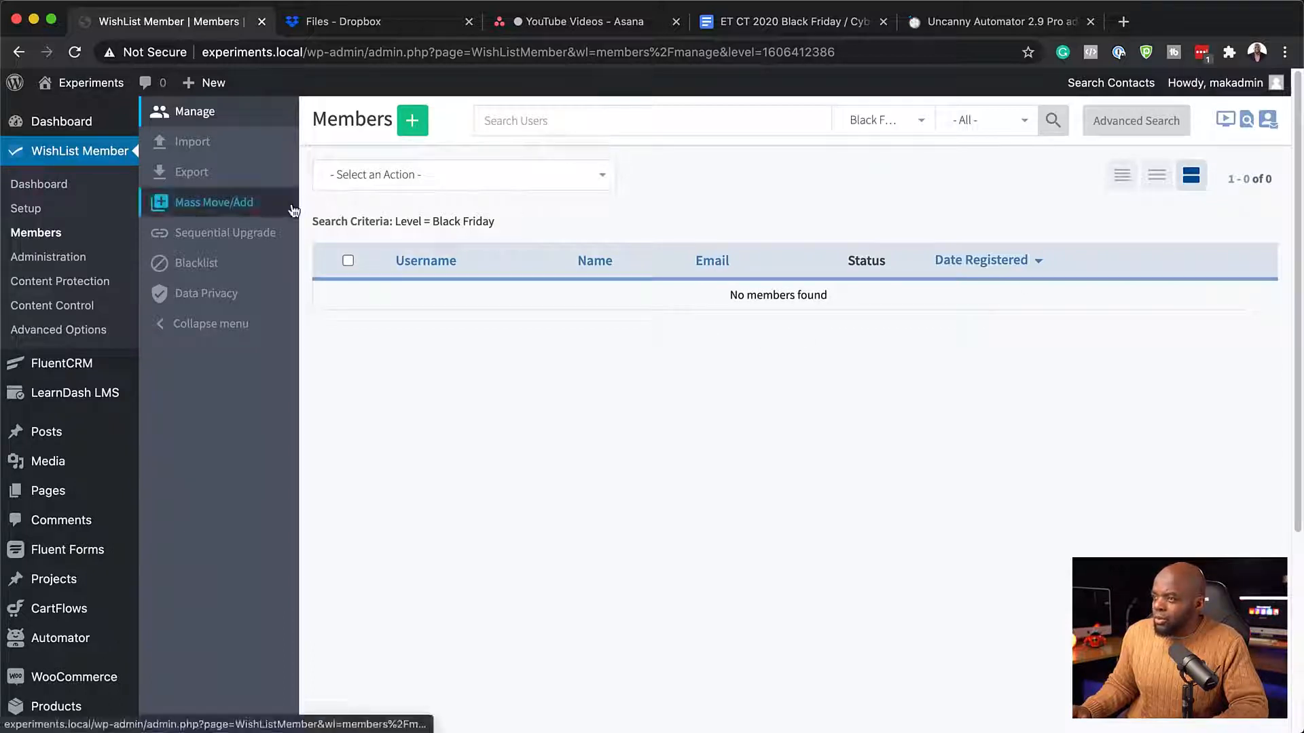
left_click(34, 209)
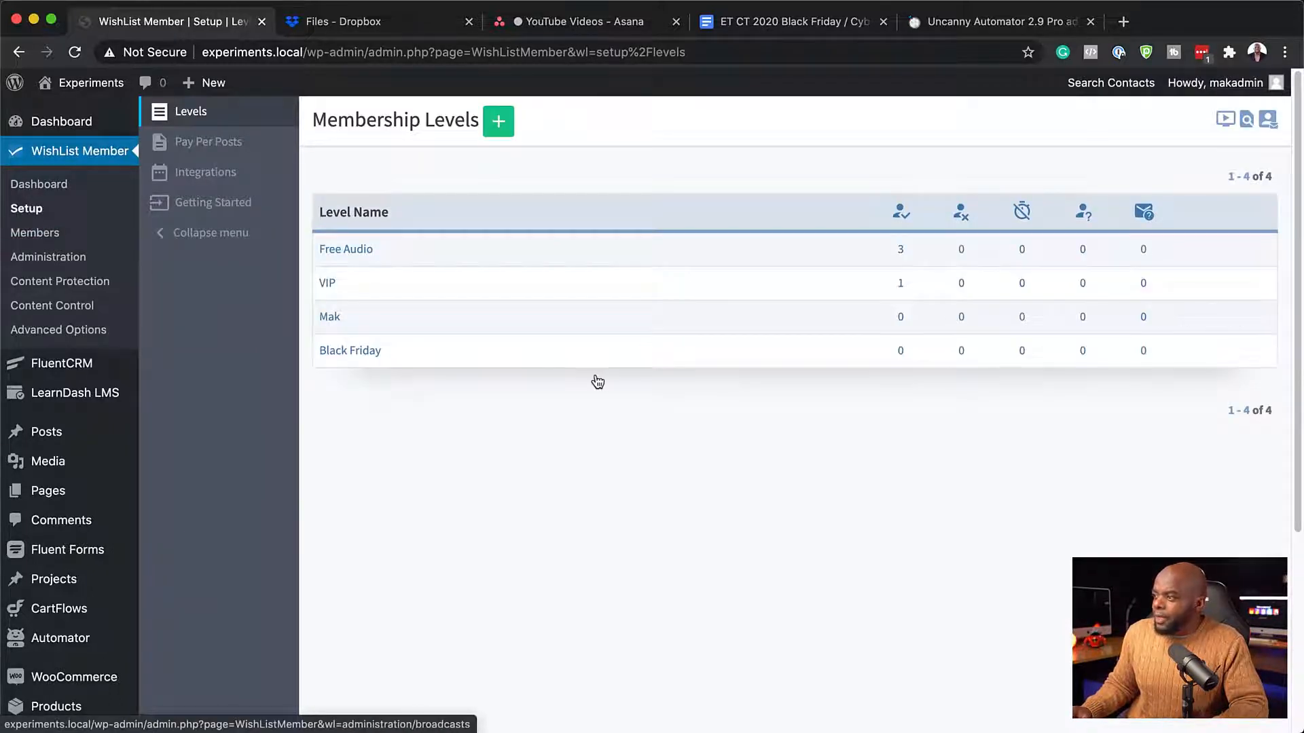
mouse_move(388, 349)
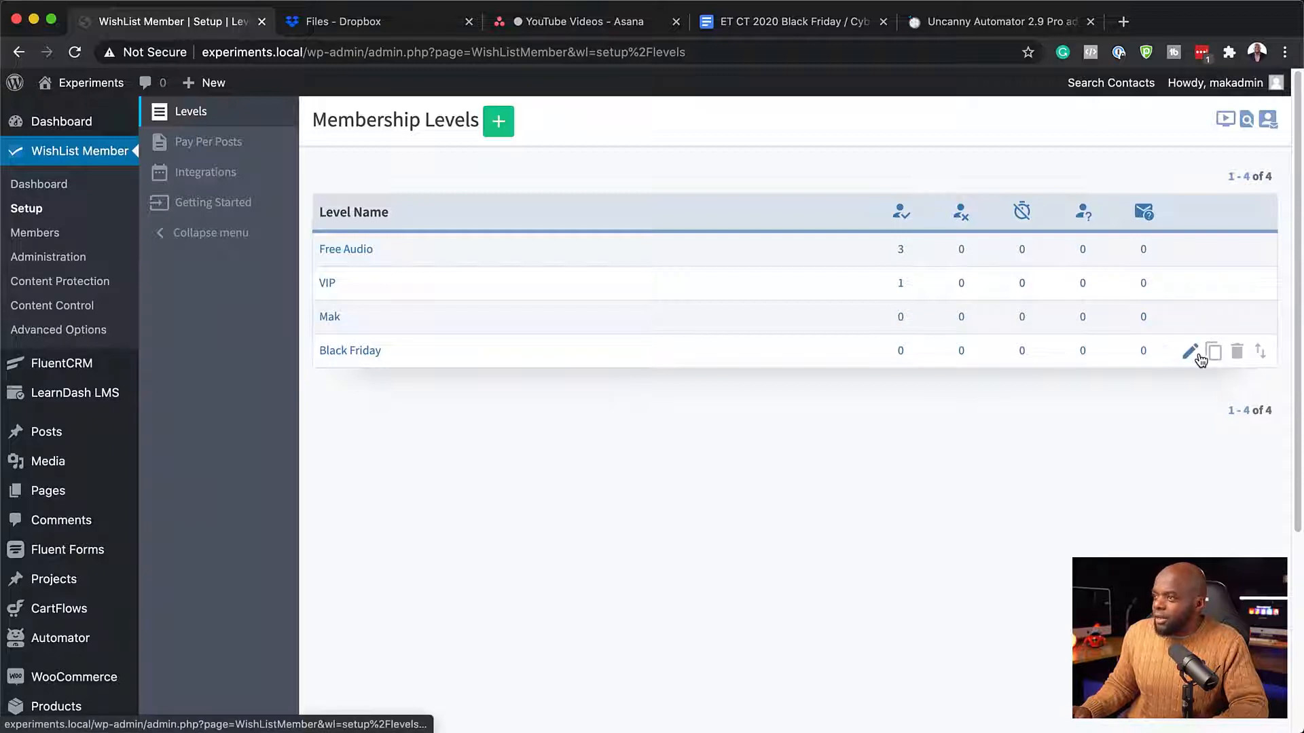
left_click(233, 174)
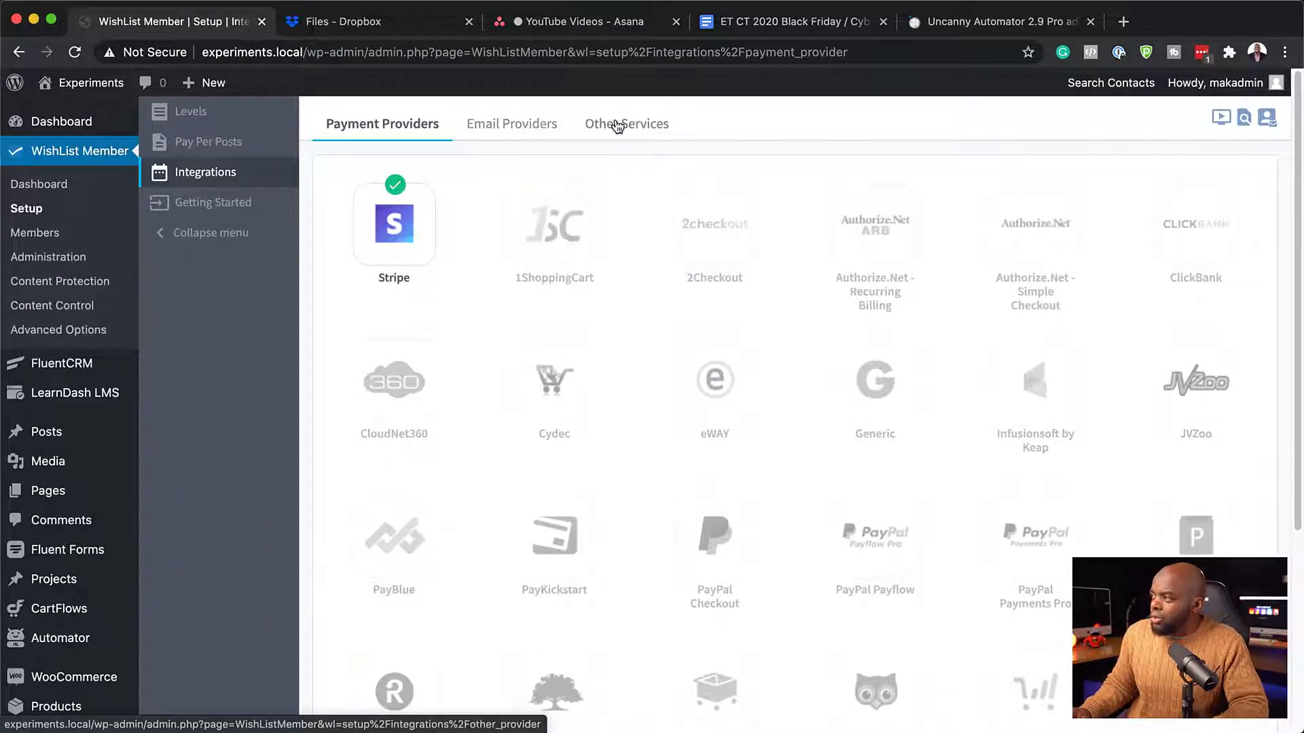
scroll(745, 391, "down", 4)
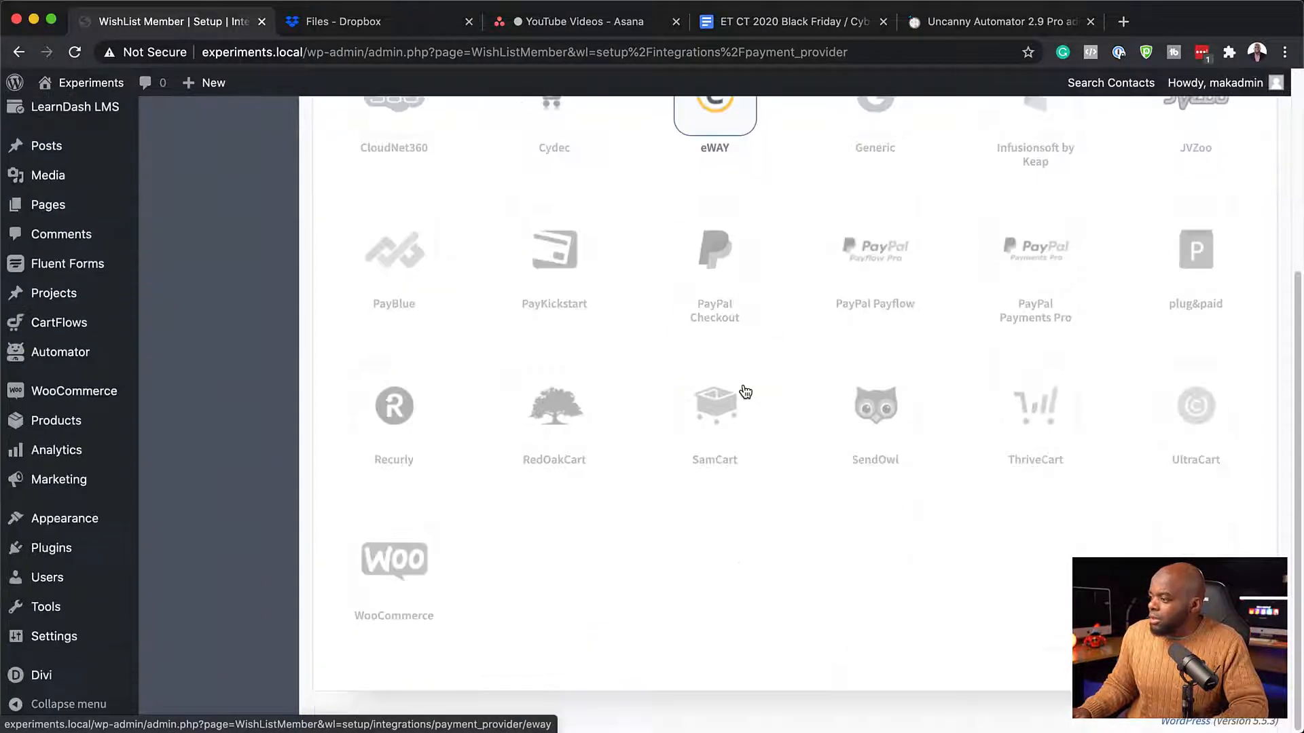
left_click(394, 563)
left_click(351, 174)
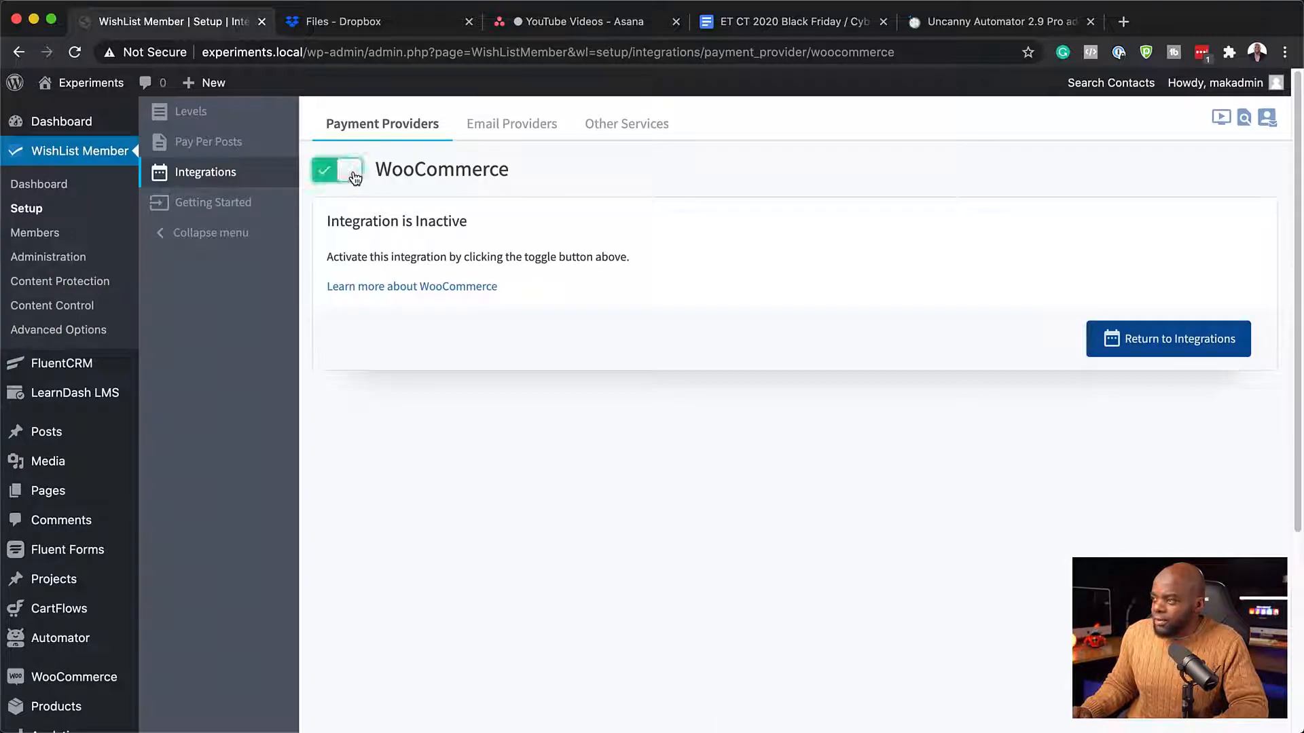
Link the Black Friday Offer product to the Black Friday membership level in the WooCommerce integration and save the link
left_click(802, 358)
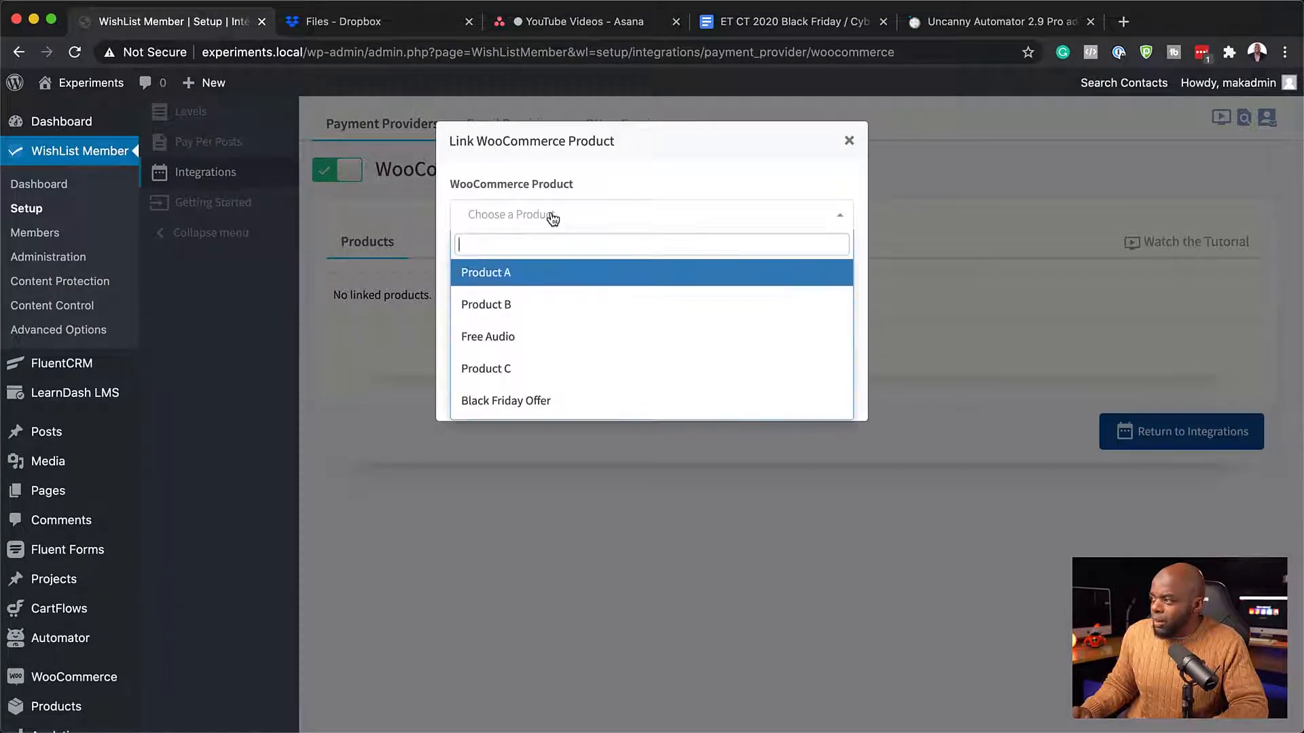
left_click(552, 215)
left_click(560, 406)
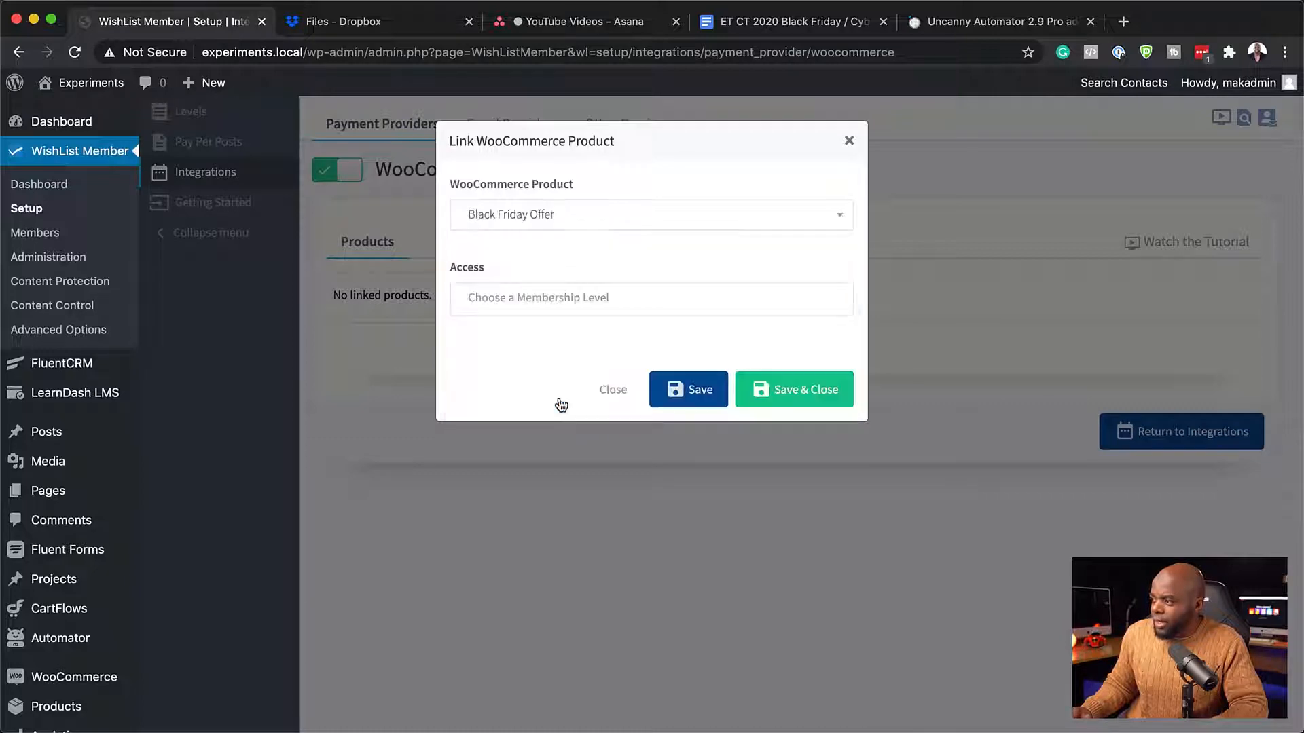
left_click(550, 298)
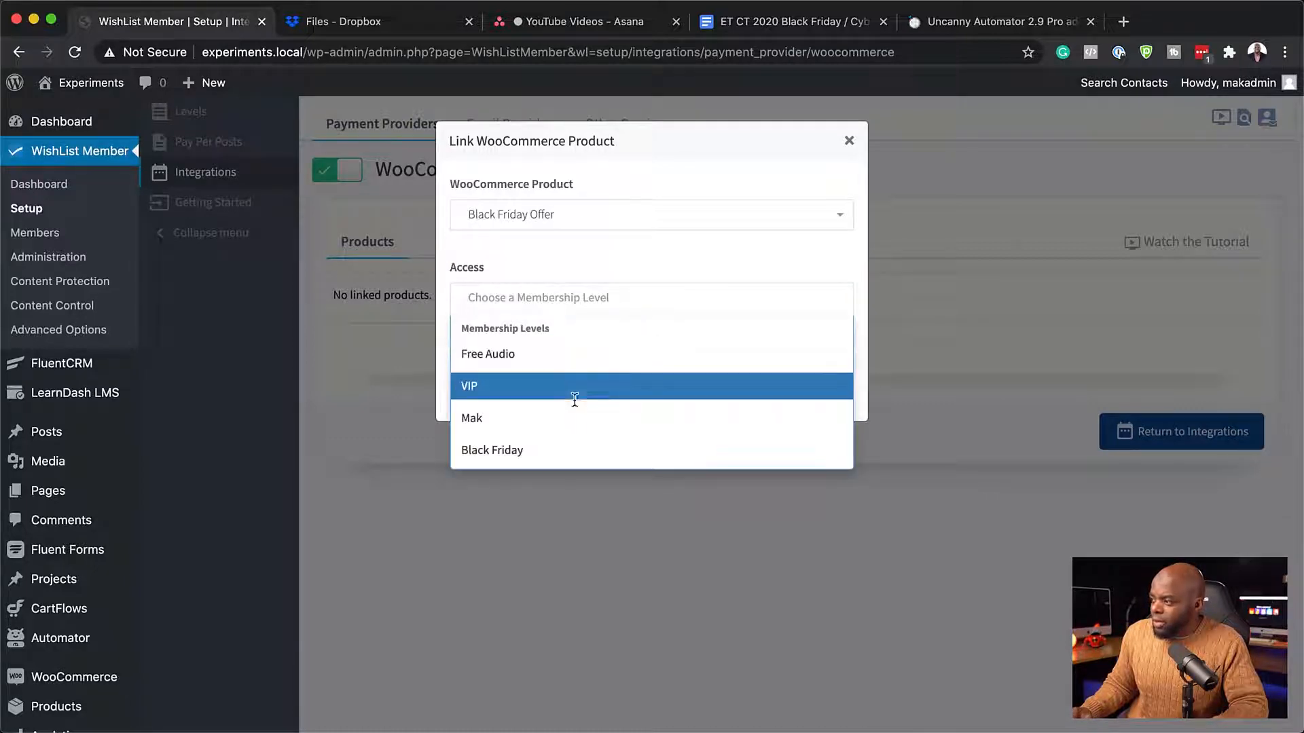
left_click(566, 453)
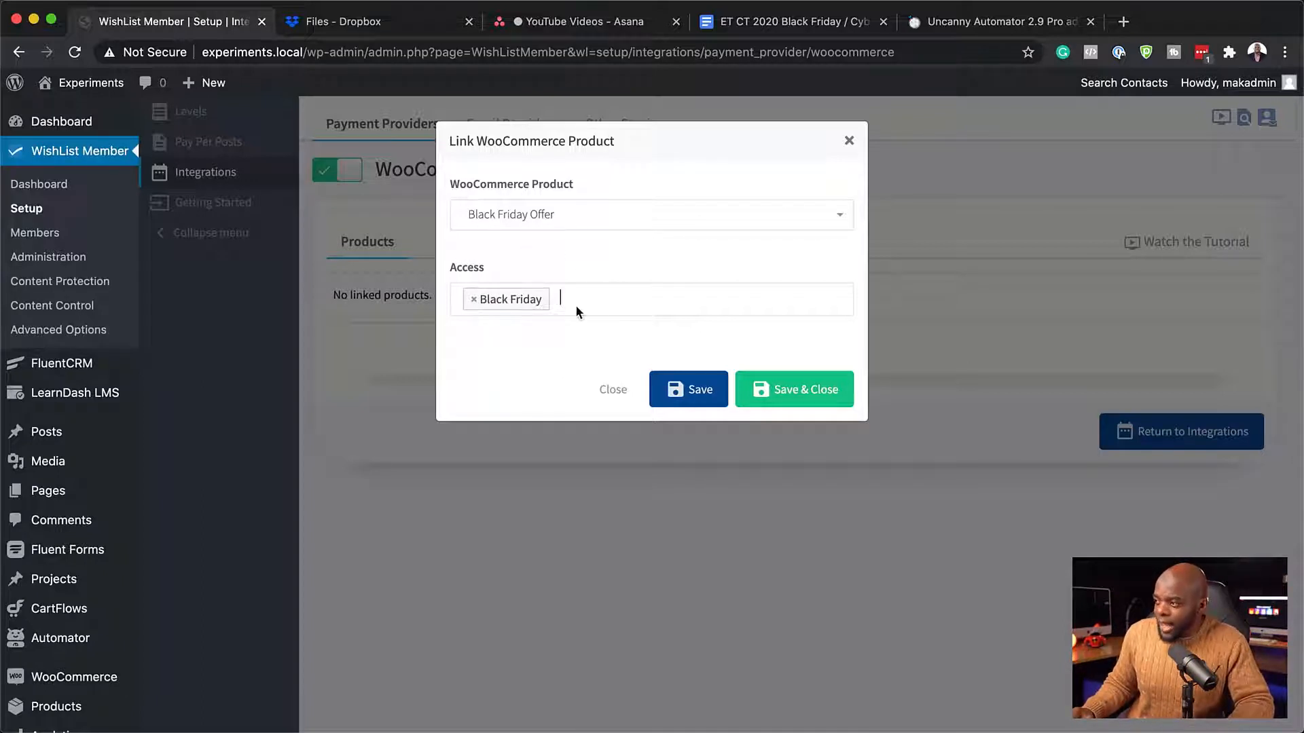
left_click(815, 393)
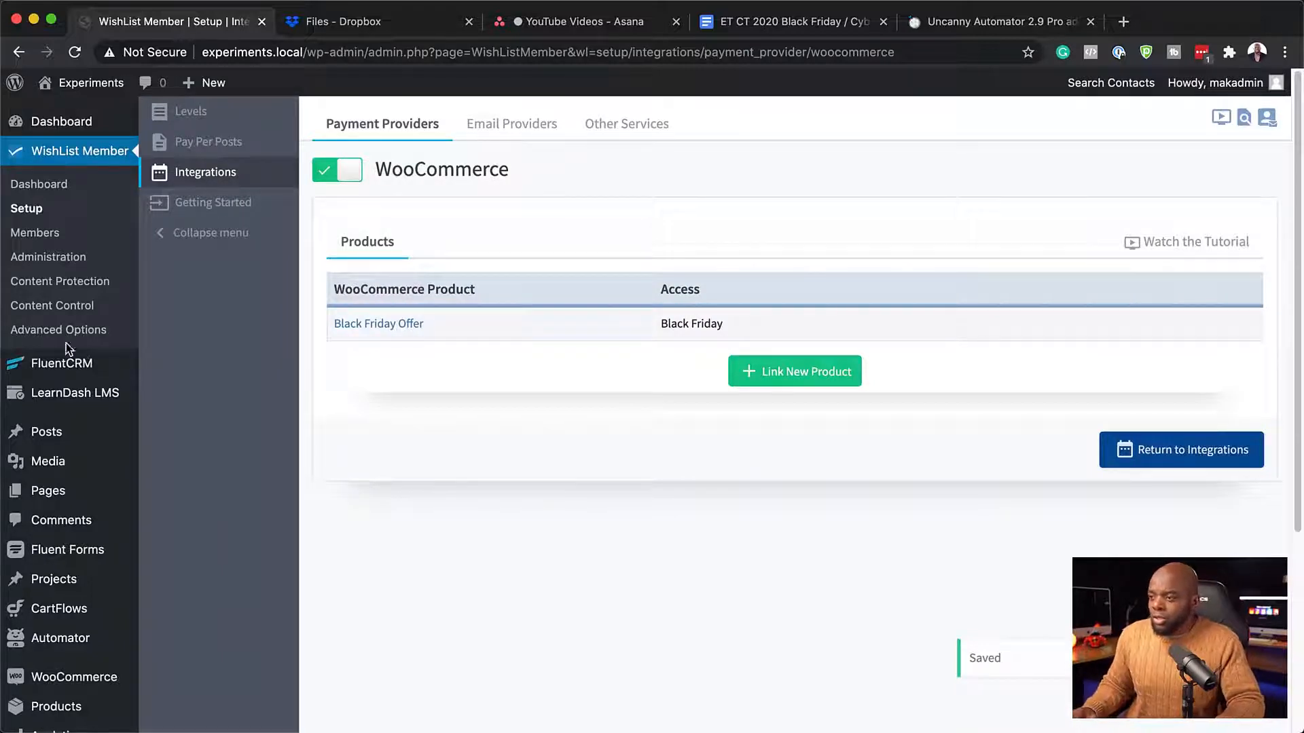
Start a new FluentCRM automation funnel with the internal label Black Friday Funnel
mouse_move(83, 372)
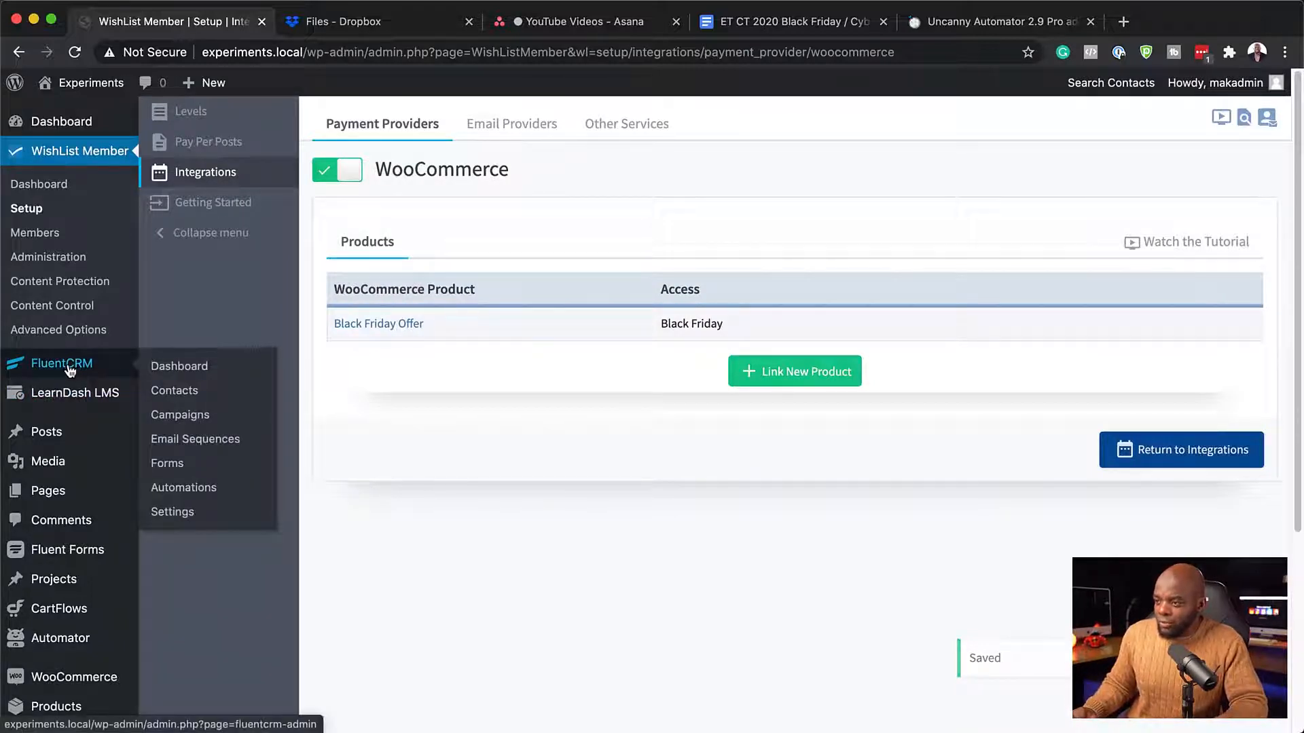
left_click(67, 370)
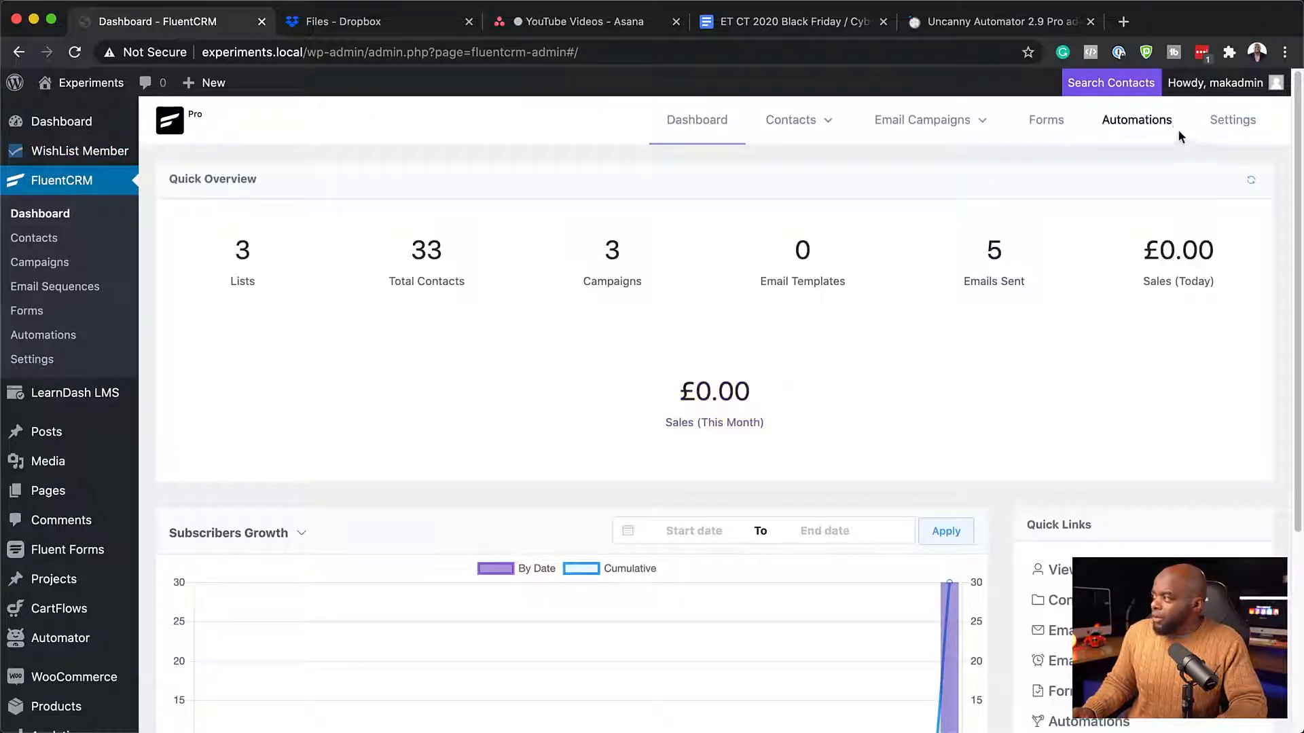
left_click(1168, 129)
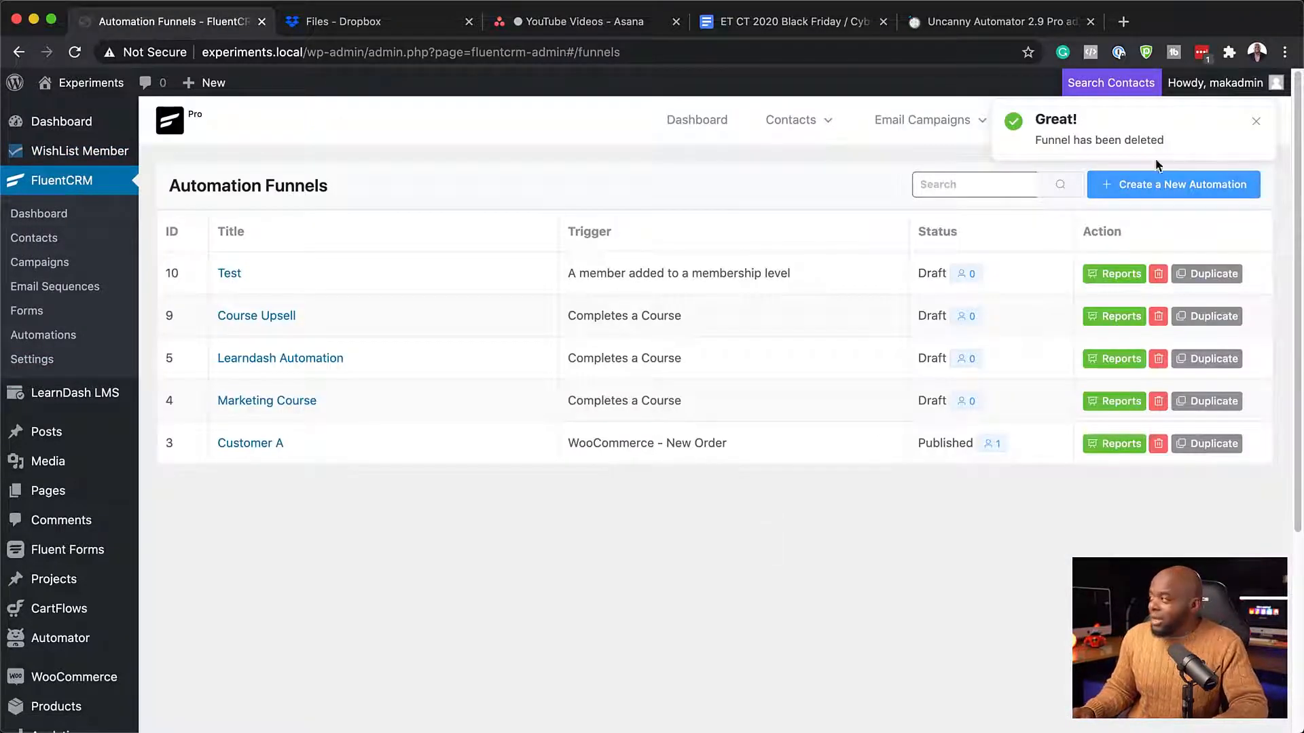
left_click(1156, 194)
left_click(772, 192)
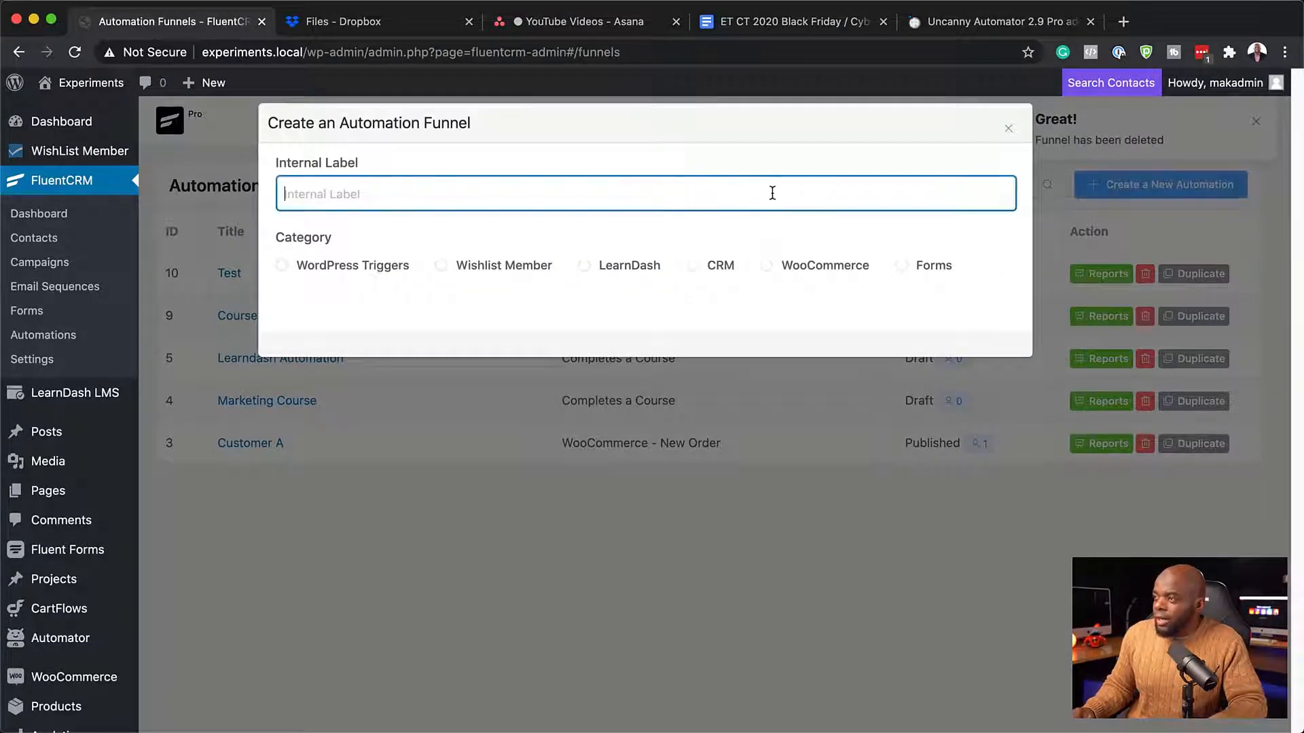
type("B")
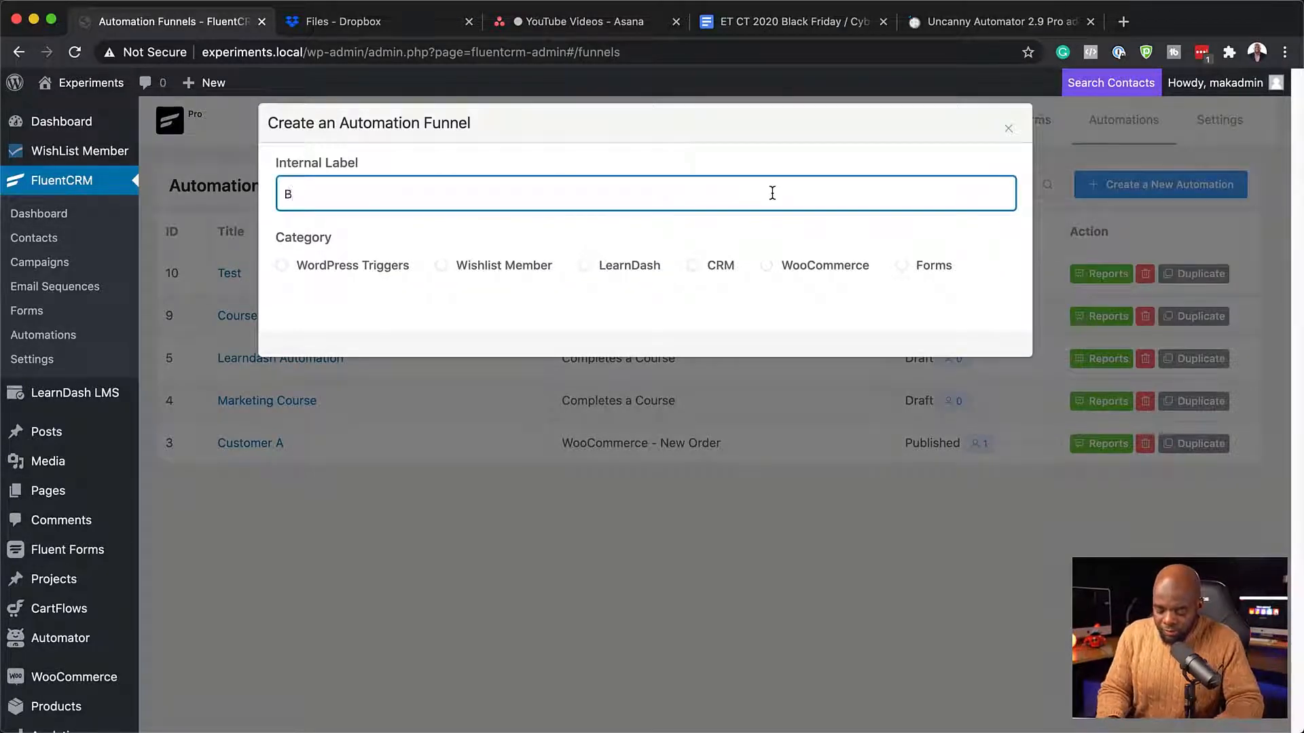
type("lack Friday Funnel")
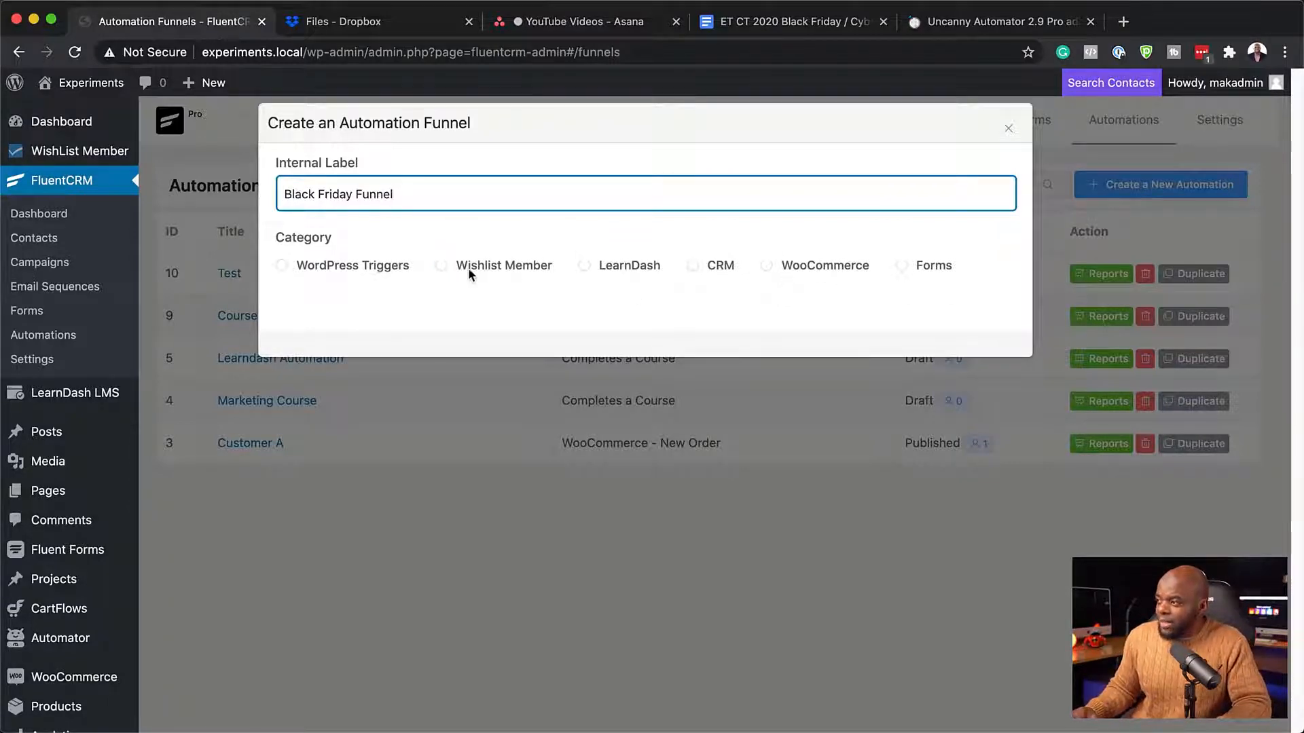
Set the funnel's category to Wishlist Member with the trigger "A member added to a membership level" and continue to its settings
left_click(443, 267)
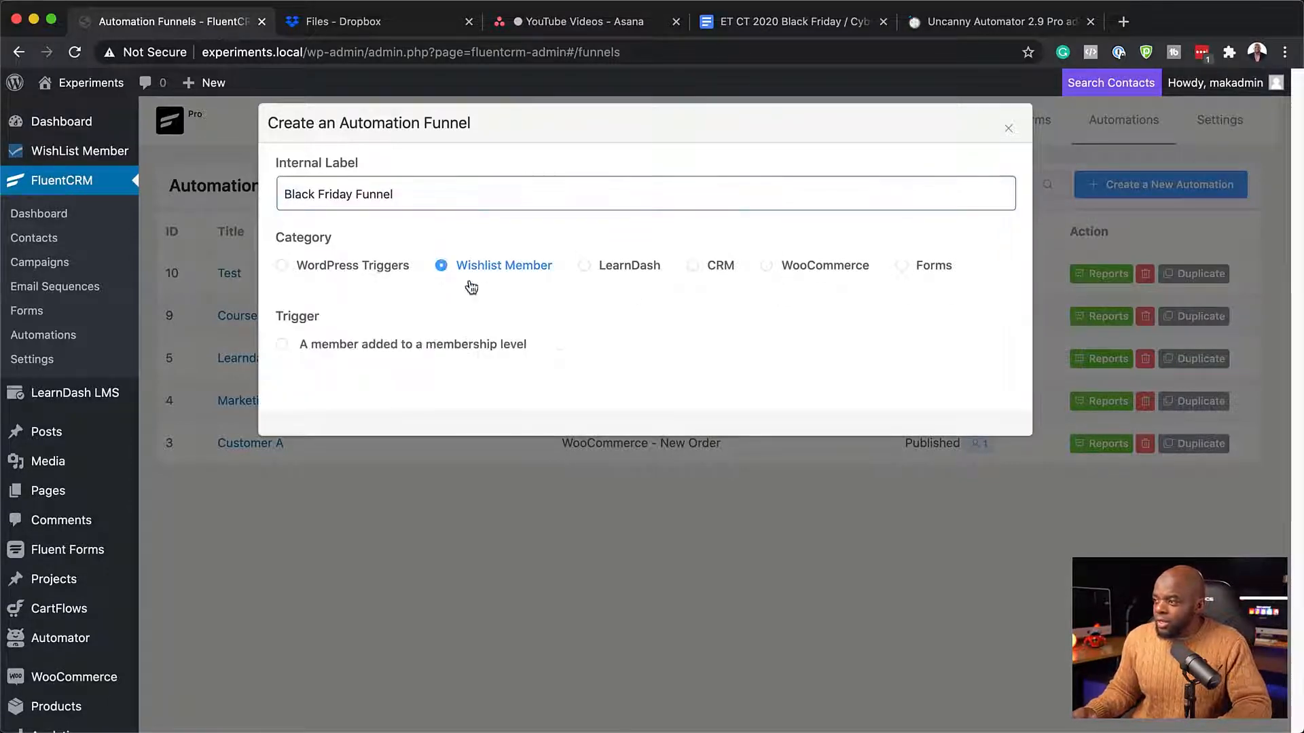
left_click(281, 345)
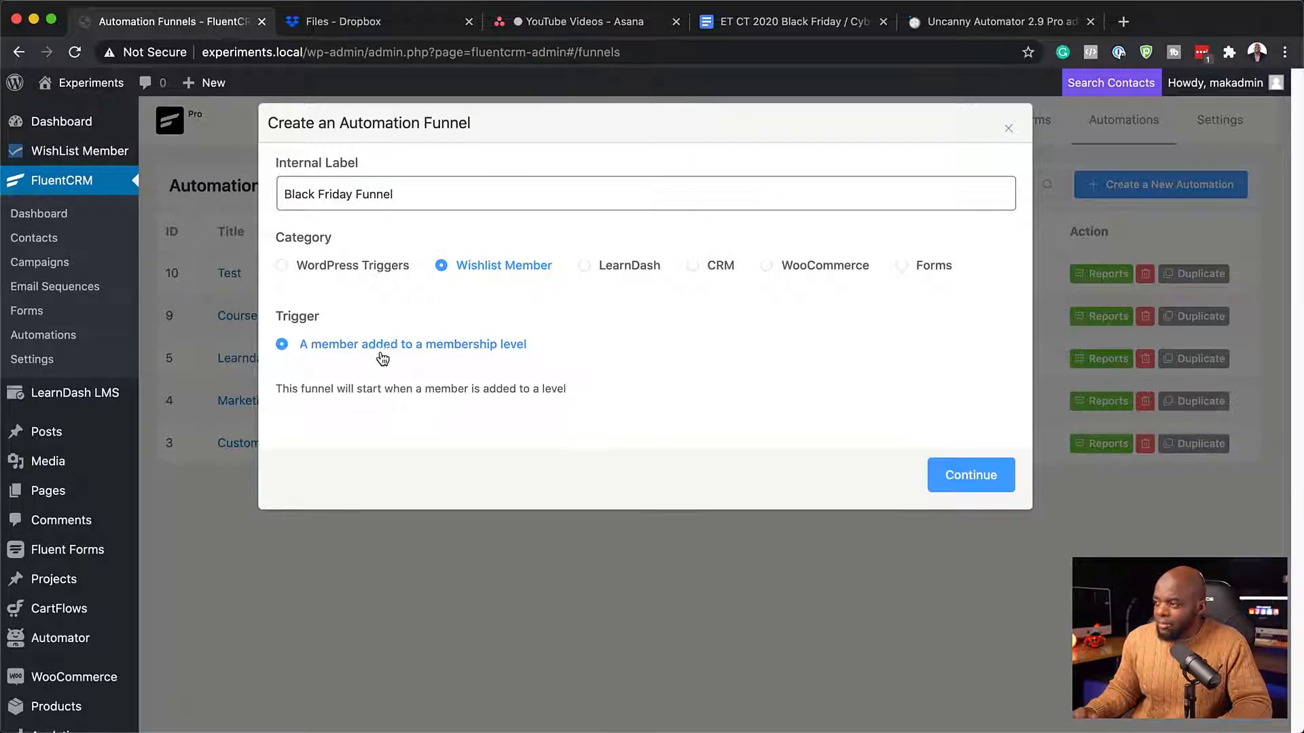
left_click(990, 486)
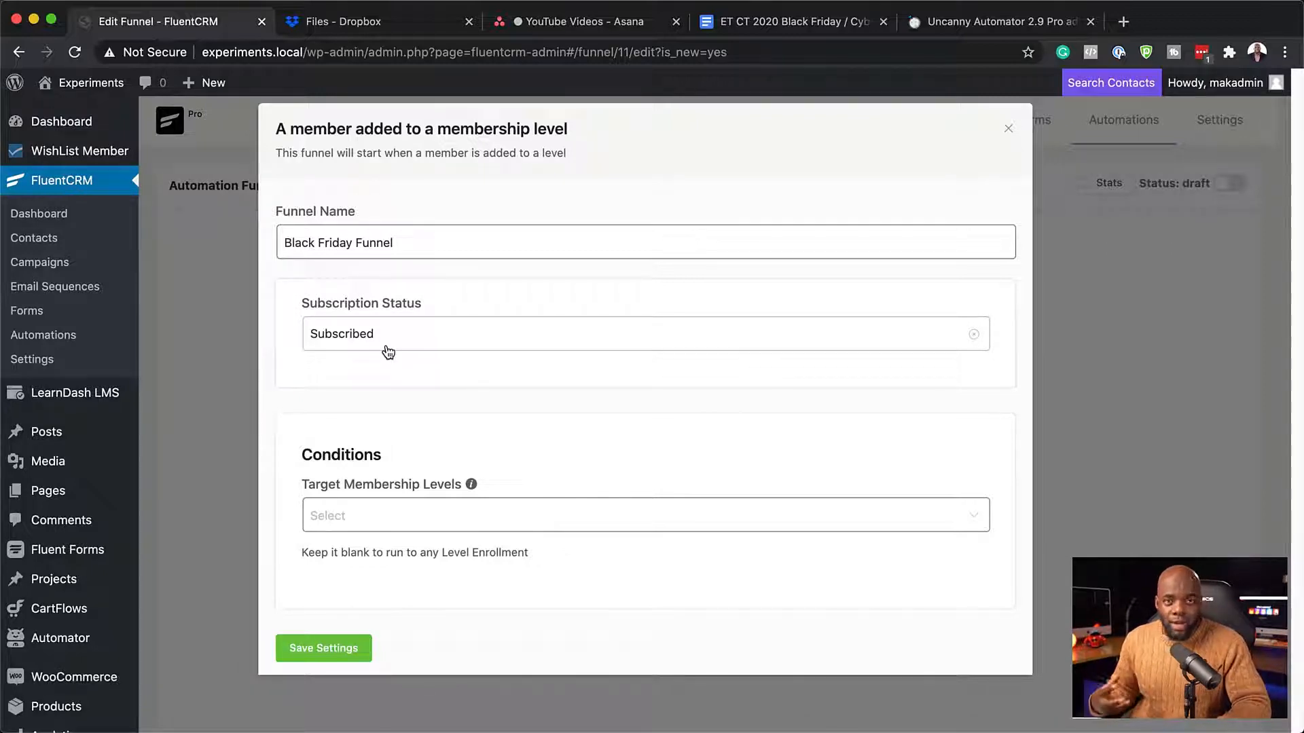
Restrict the funnel trigger to the Black Friday membership level and save the trigger settings
left_click(365, 514)
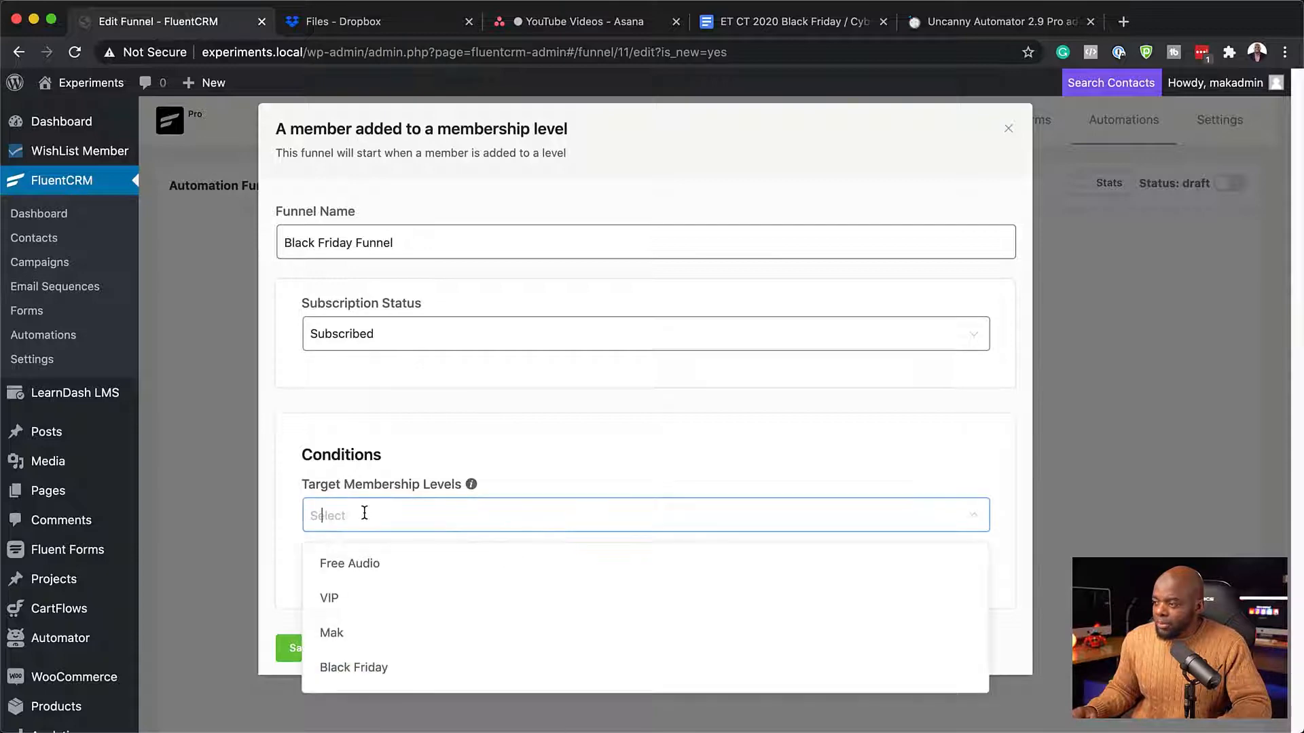
left_click(389, 667)
left_click(341, 657)
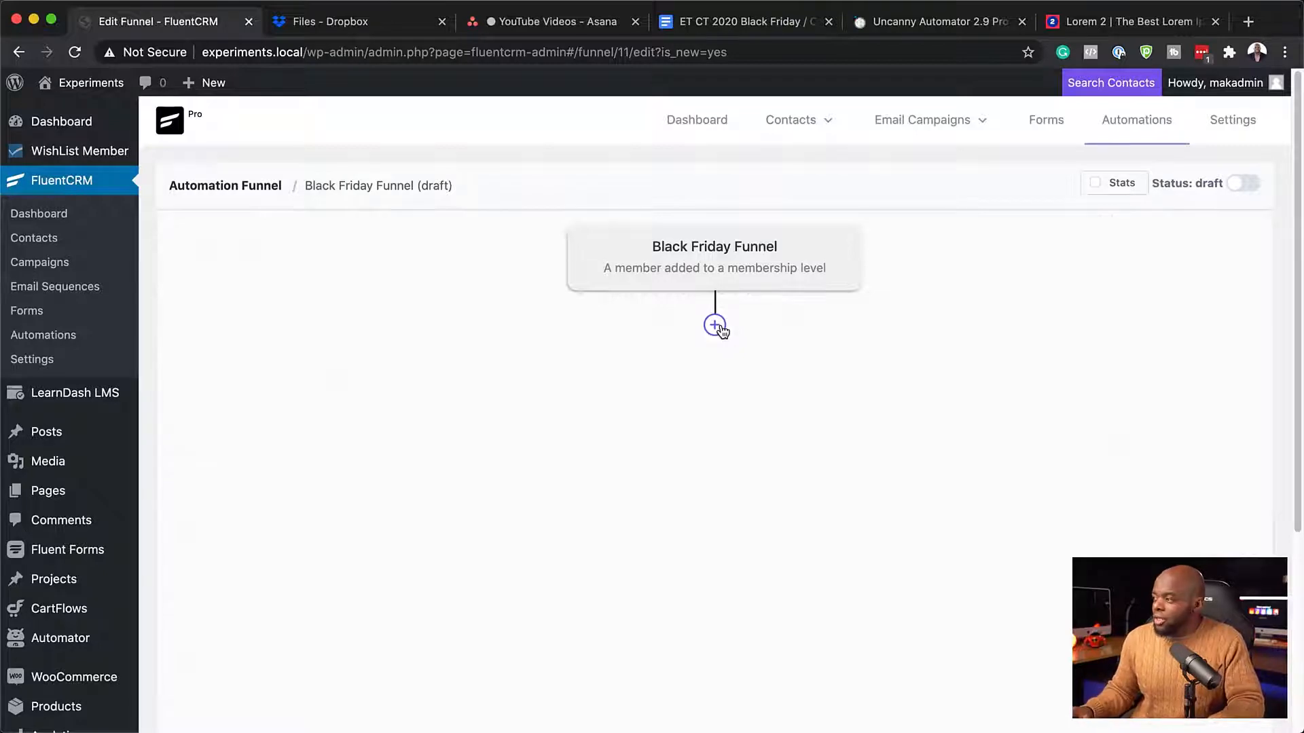
Add an Apply Tag action below the funnel trigger and create a new tag named BF Customer from it
left_click(719, 327)
scroll(801, 516, "down", 5)
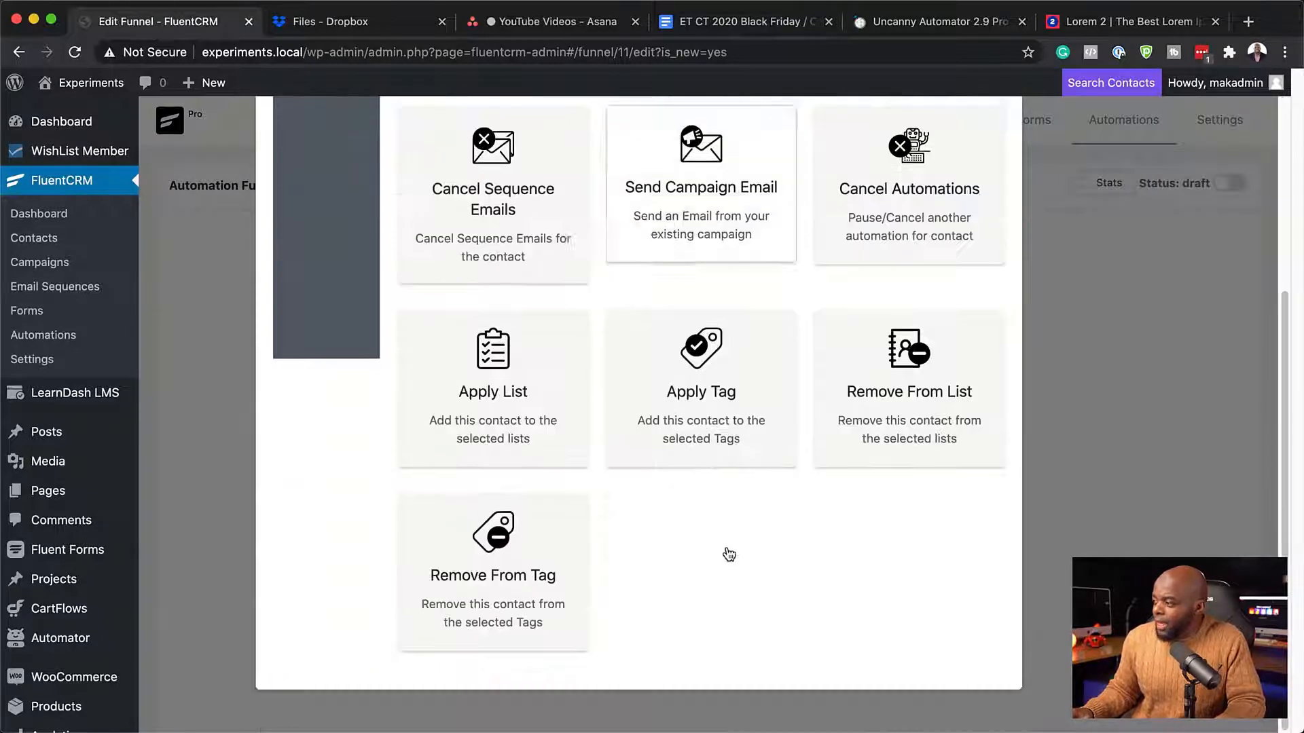
left_click(722, 385)
left_click(779, 338)
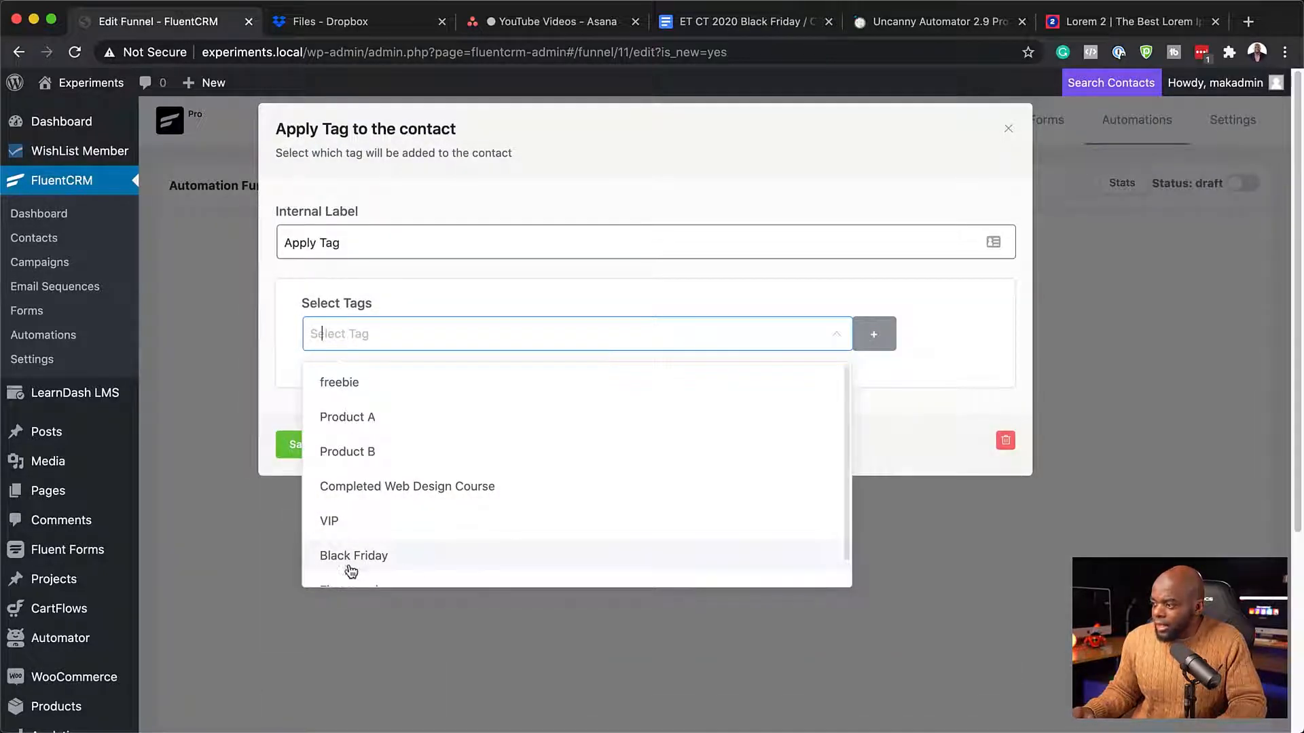
left_click(875, 337)
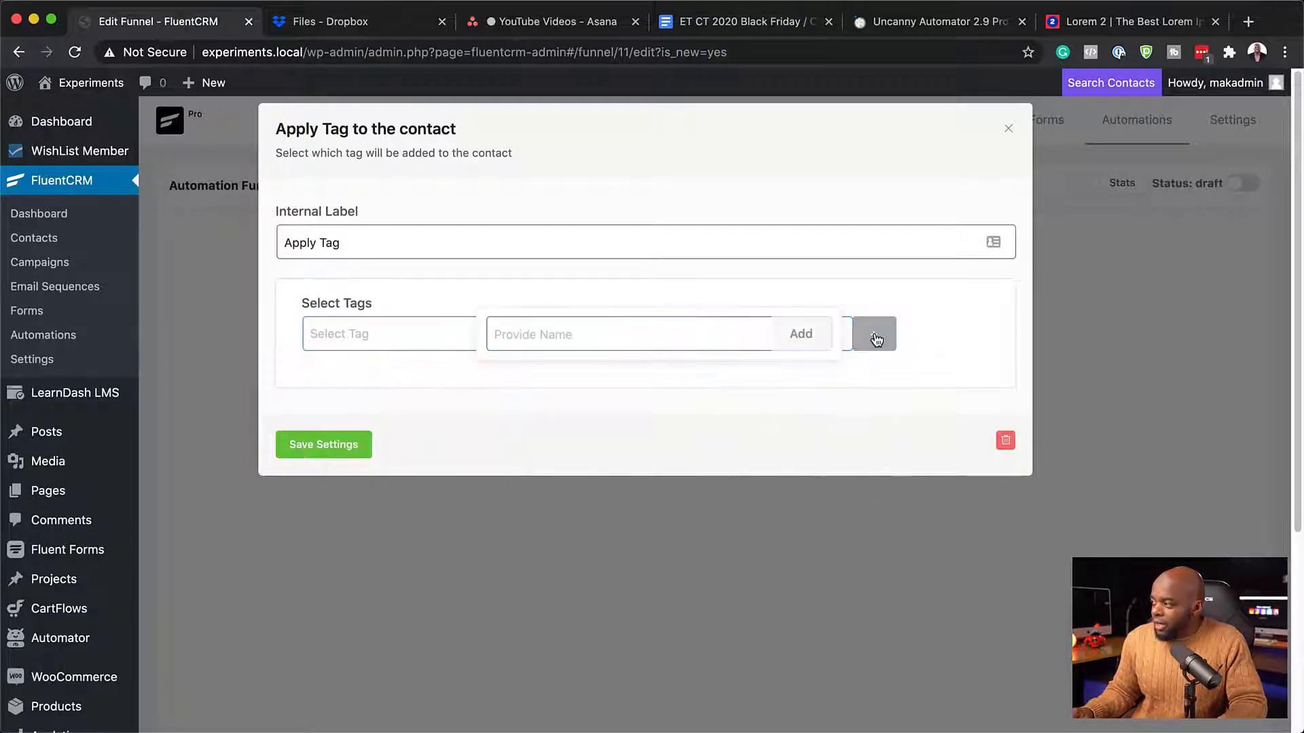
left_click(653, 332)
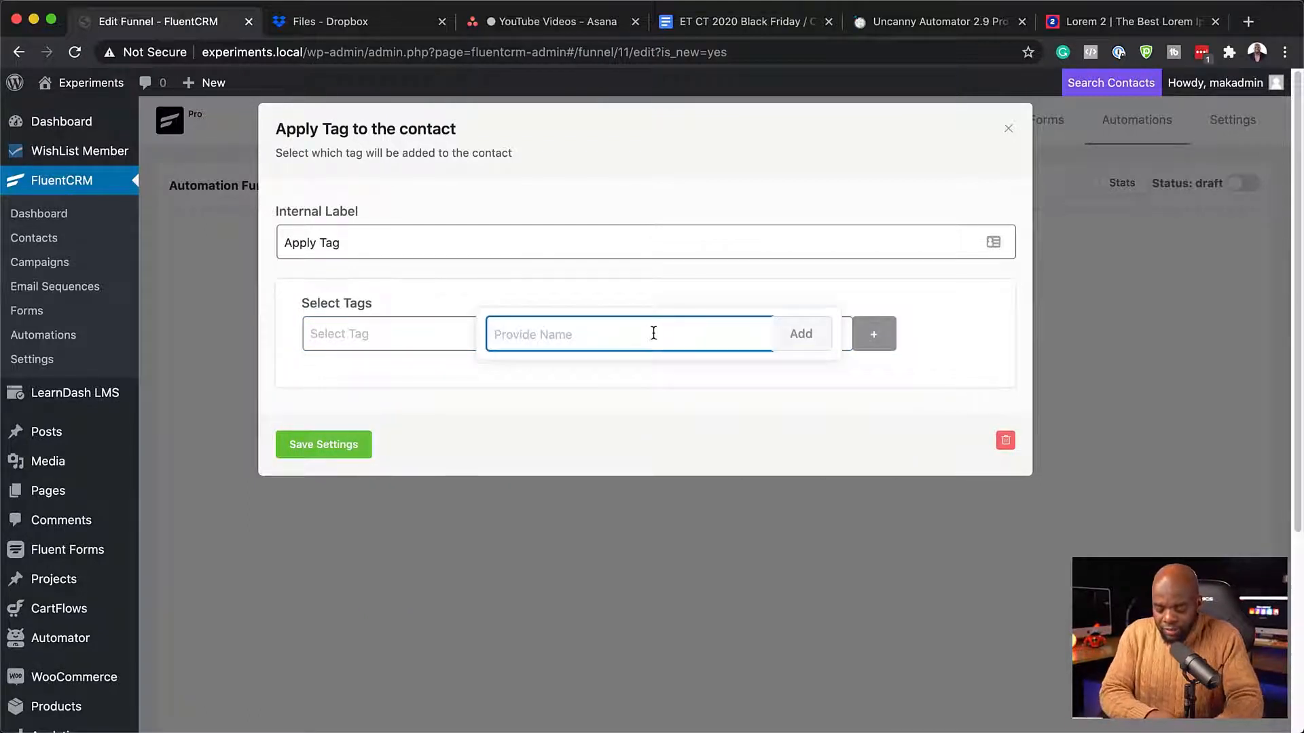
type("B")
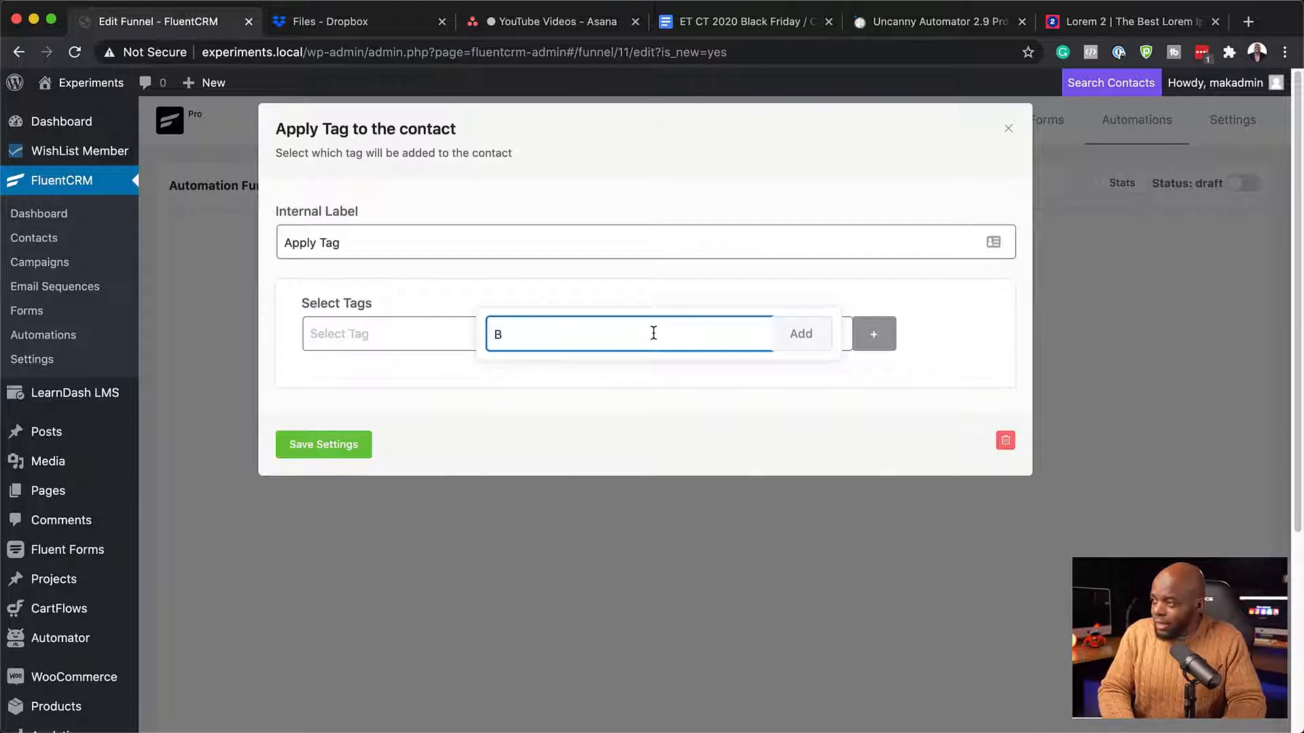
type("F ")
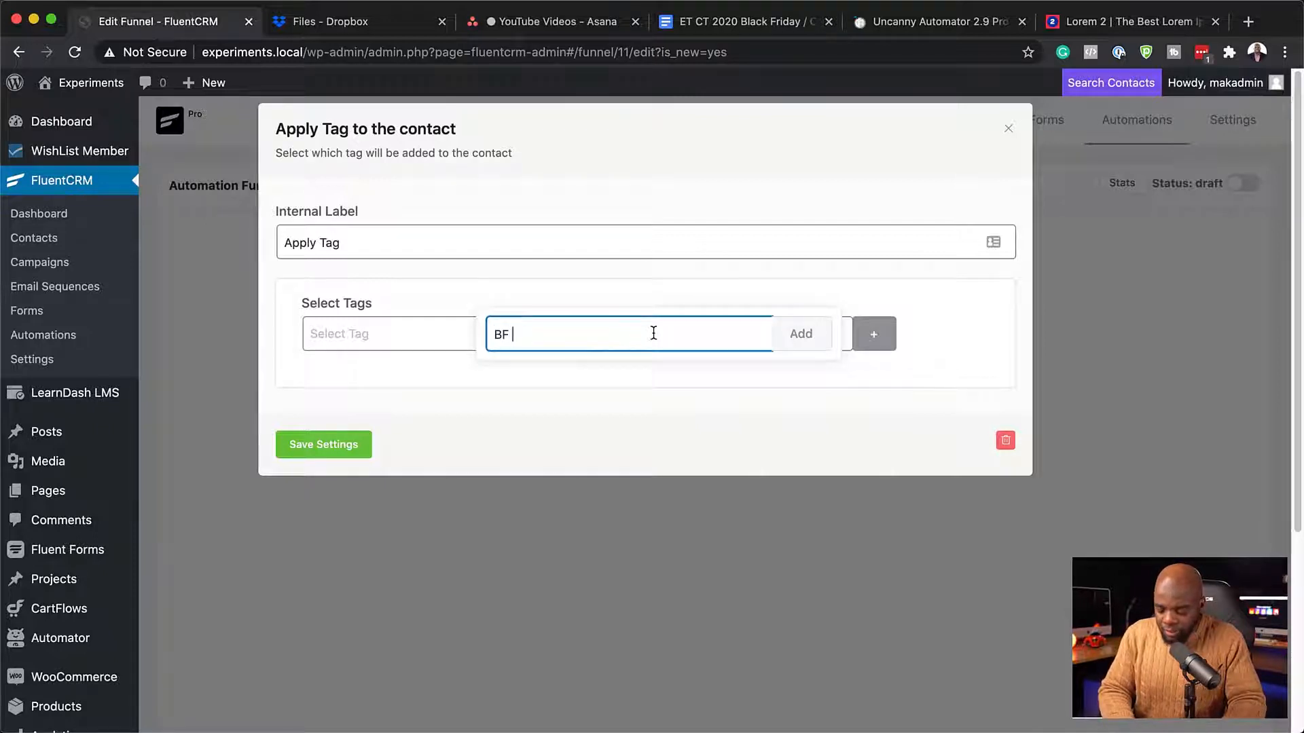
type("Customer")
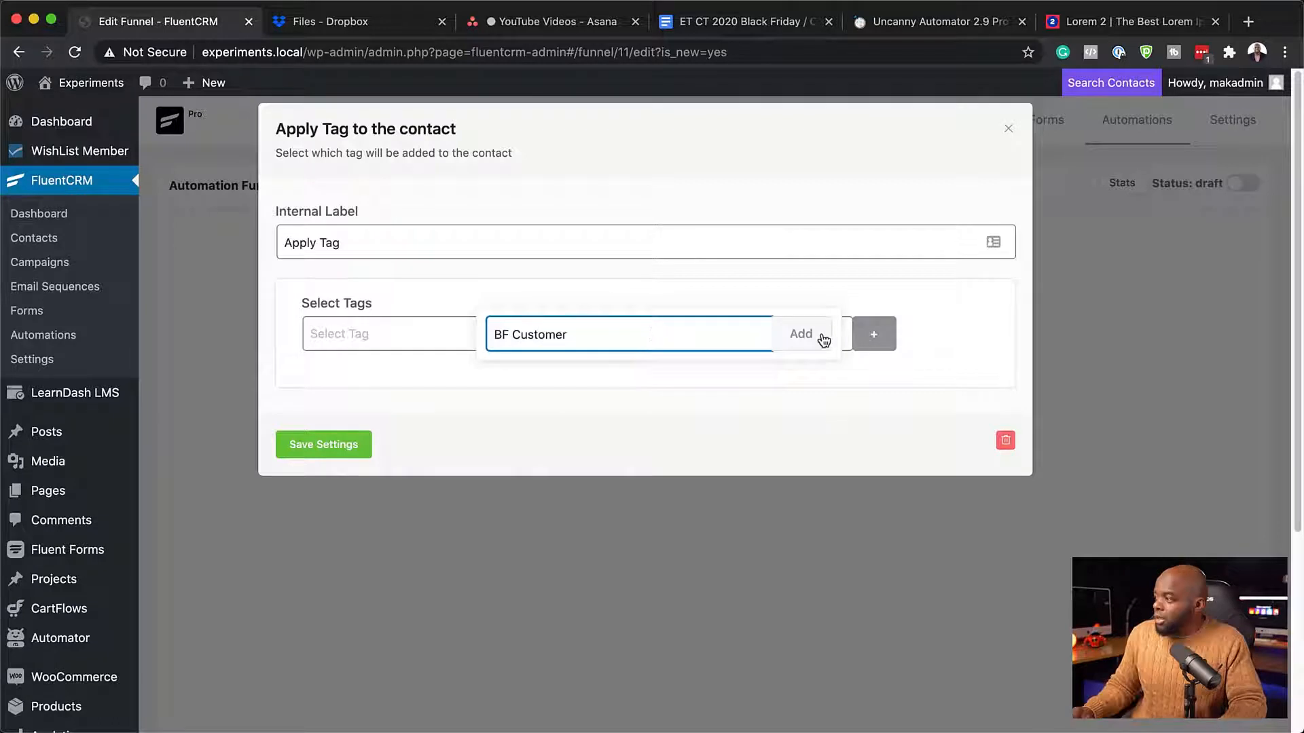
left_click(809, 339)
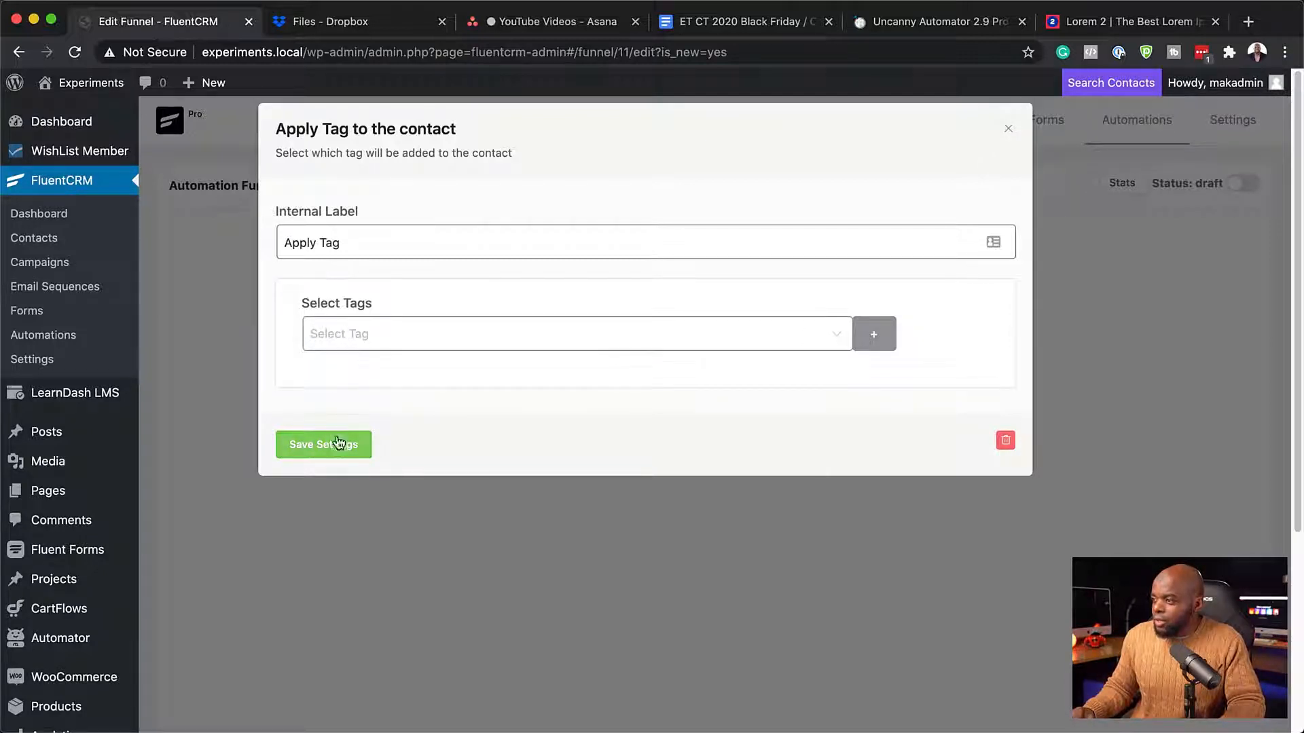
Assign the BF Customer tag to the Apply Tag action and save its settings
left_click(349, 336)
scroll(474, 482, "down", 2)
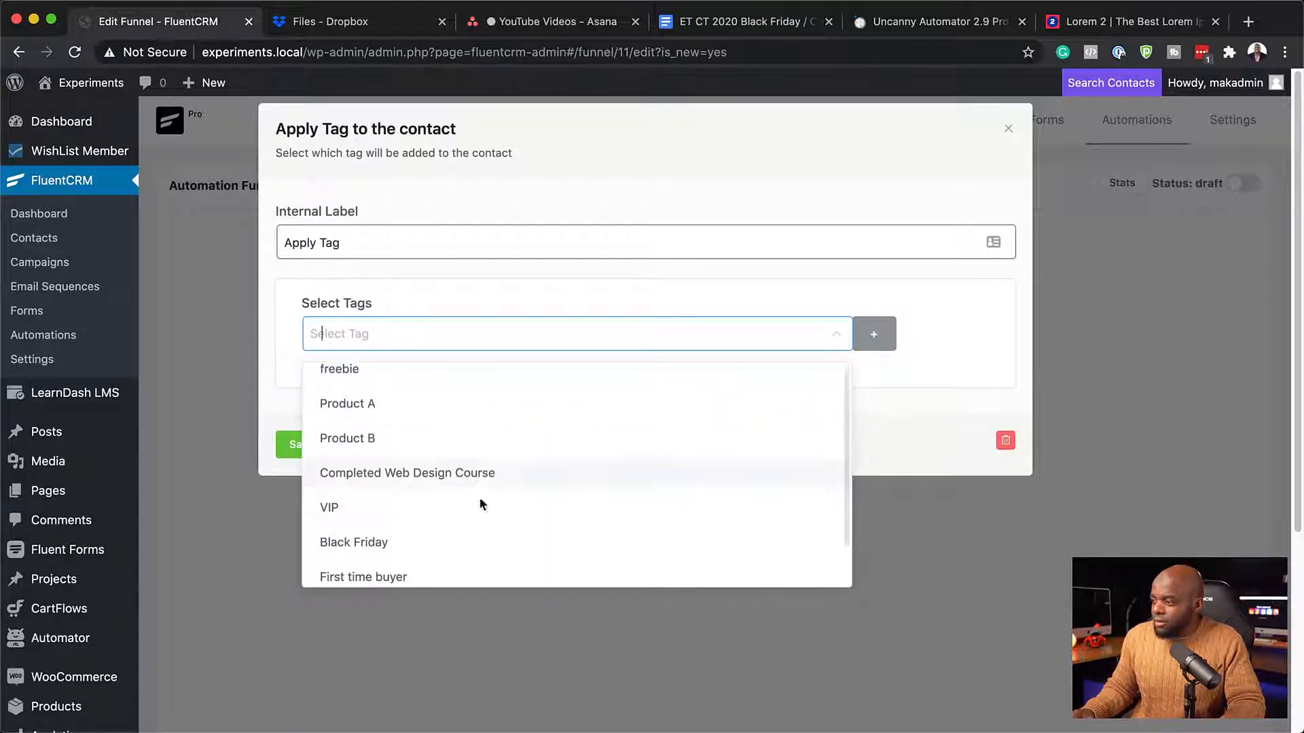
left_click(378, 565)
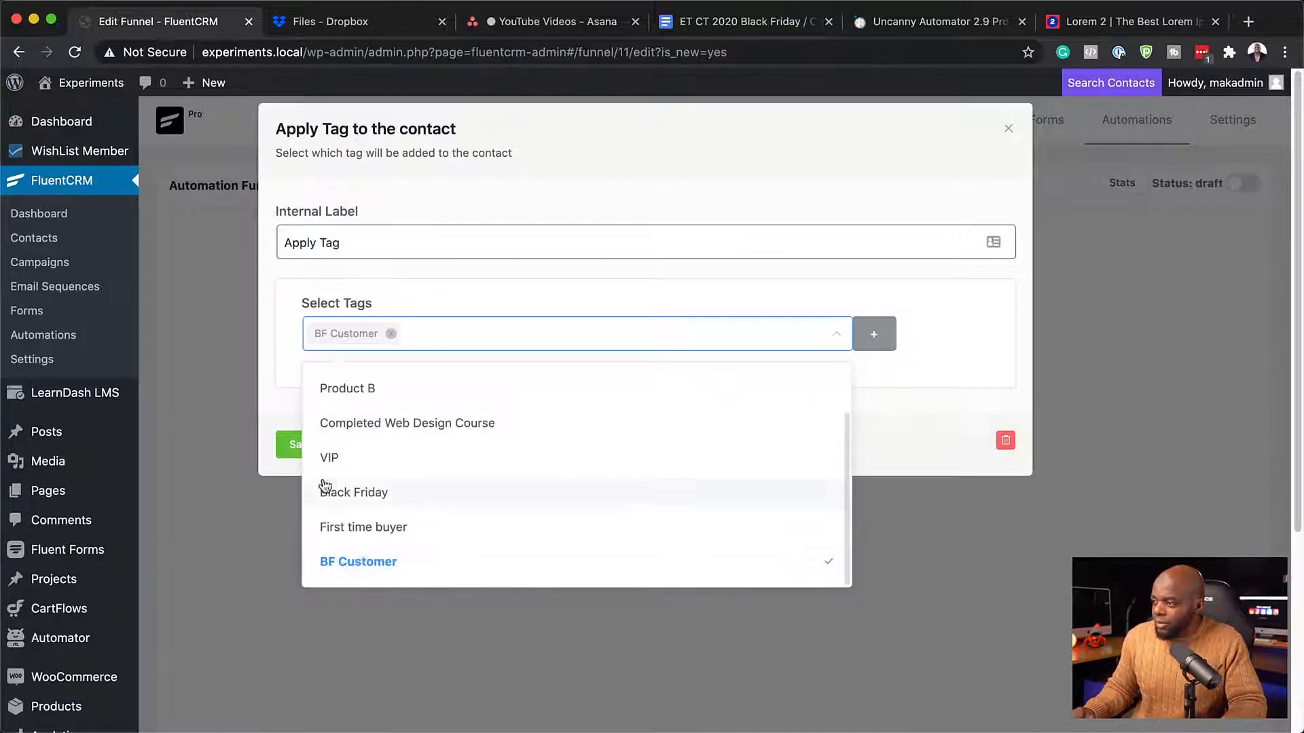
left_click(287, 401)
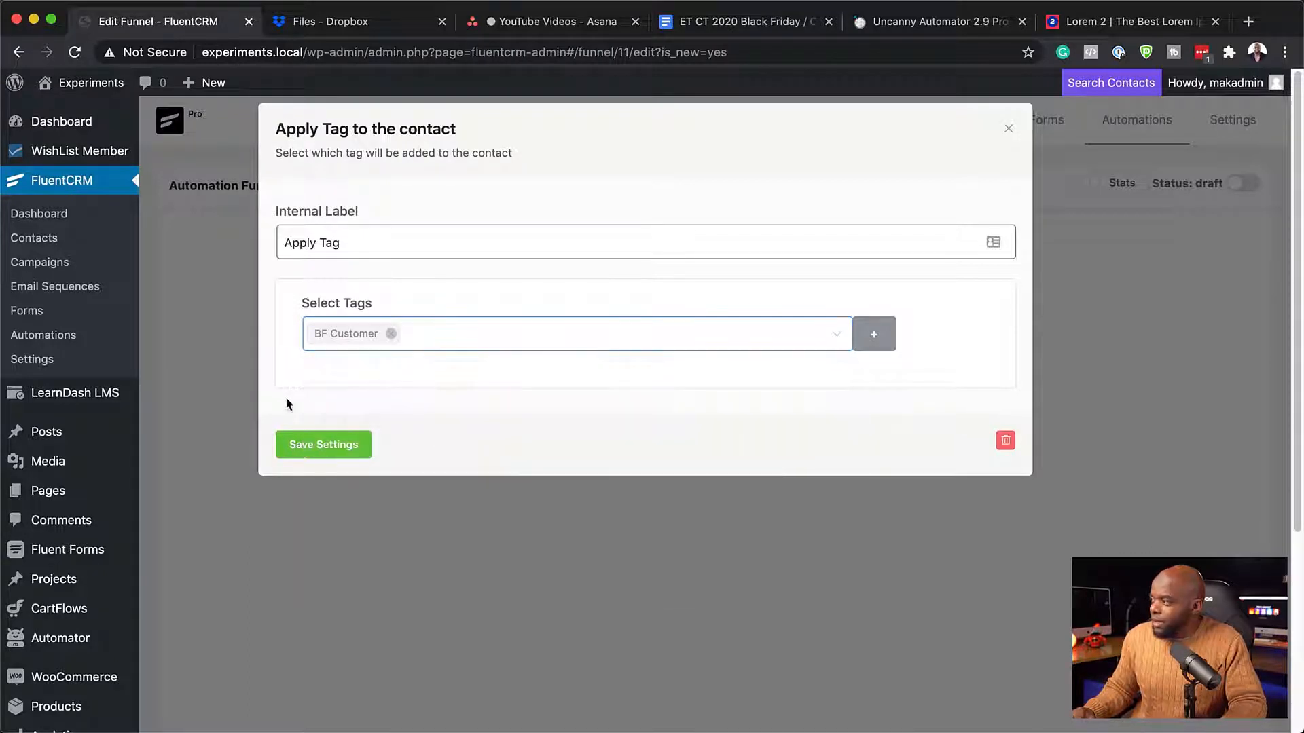
left_click(323, 448)
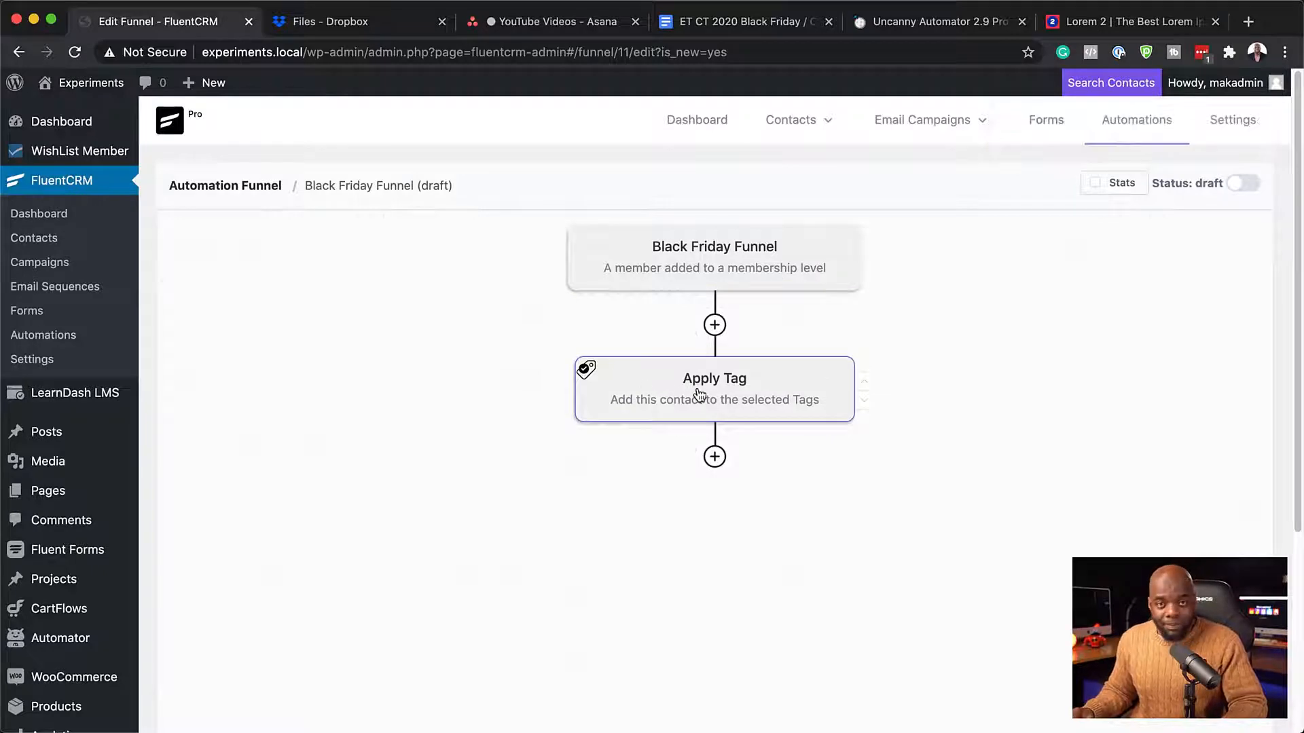
Add a Send Custom Email action after Apply Tag with the internal label Welcome and the subject "Welcome Email!"
left_click(714, 457)
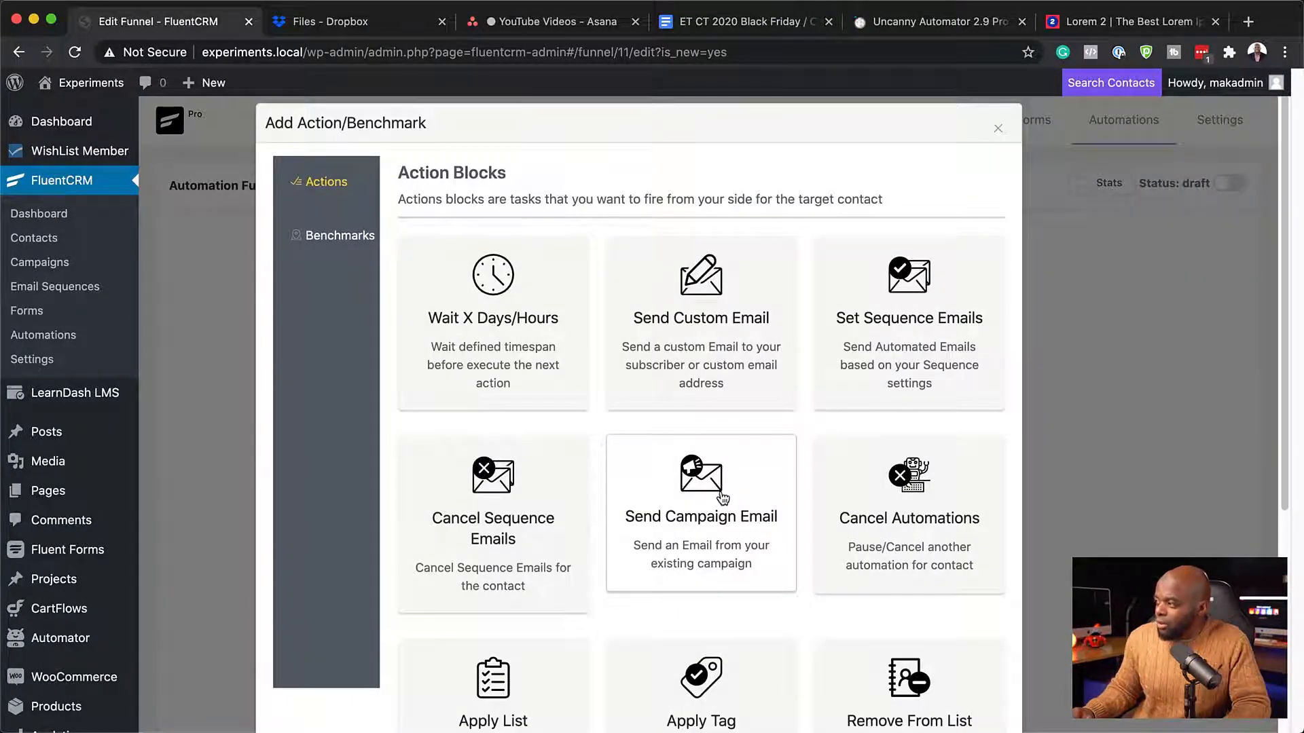
left_click(711, 344)
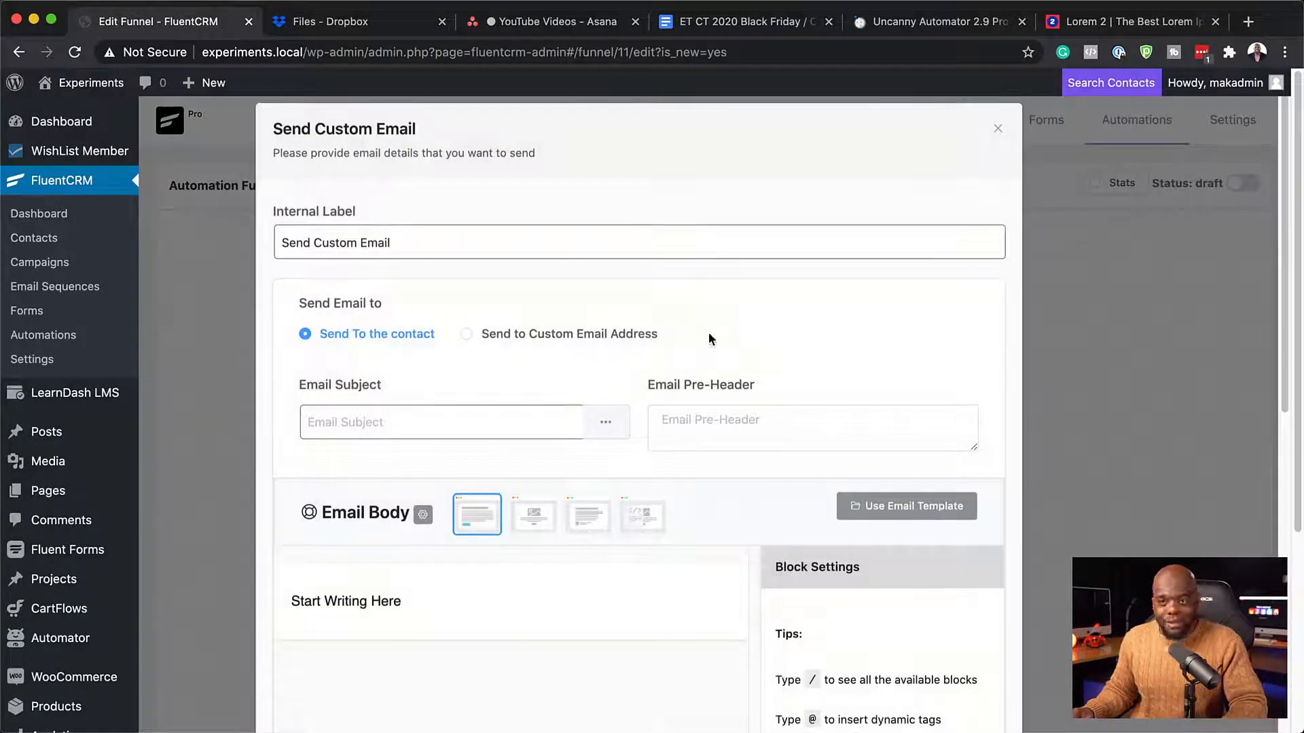
triple_click(422, 244)
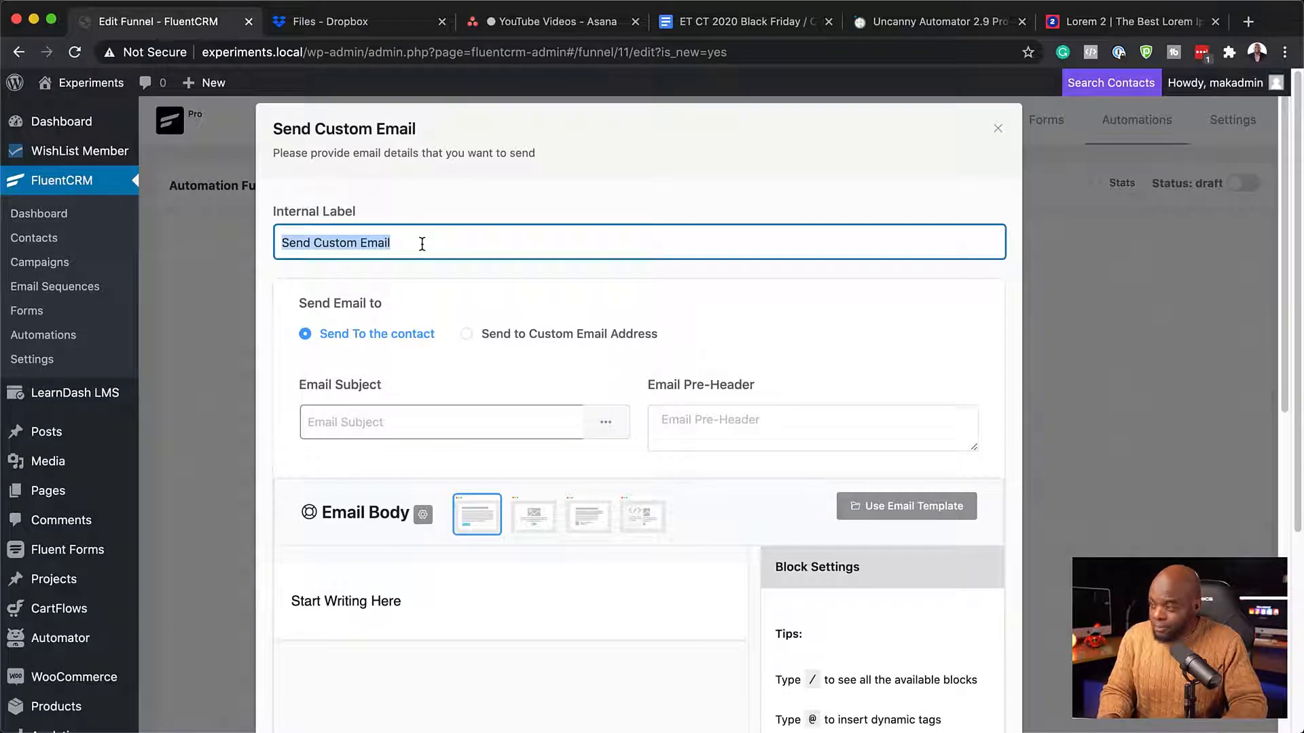
type("Welcome")
left_click(455, 425)
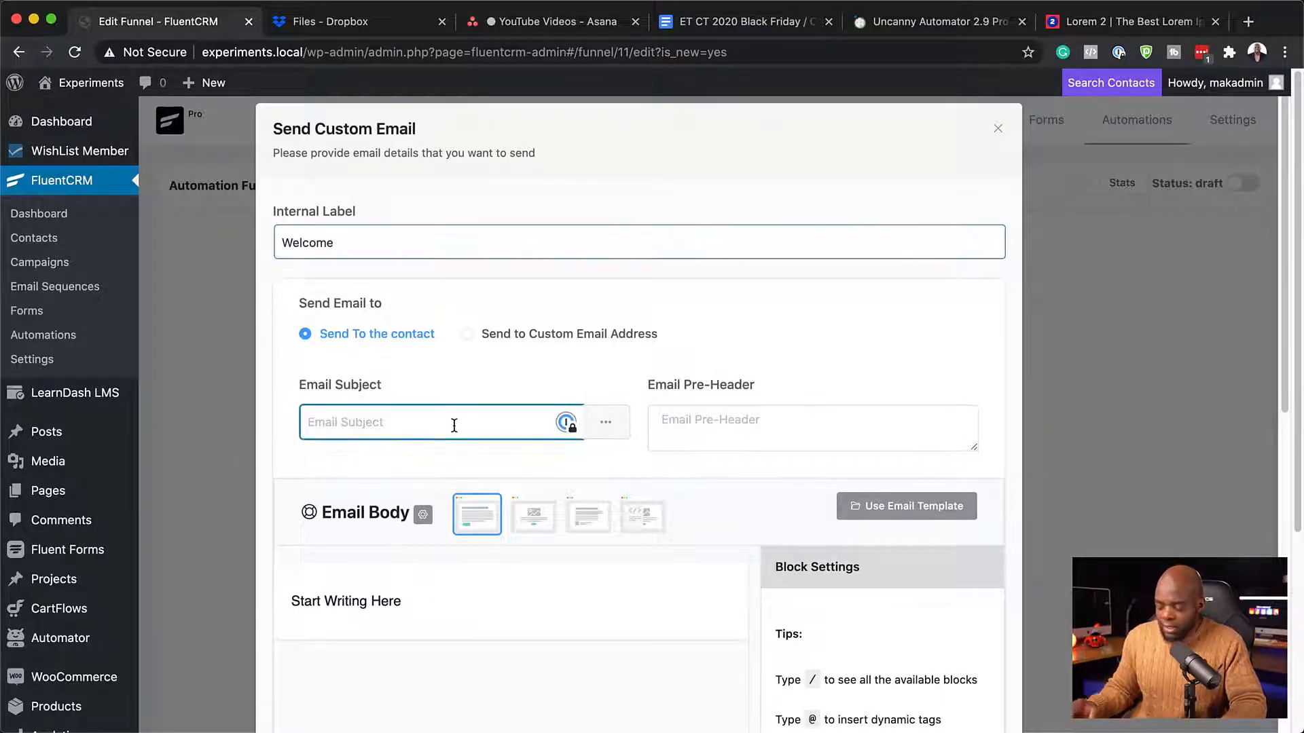
type("Welcome Email!")
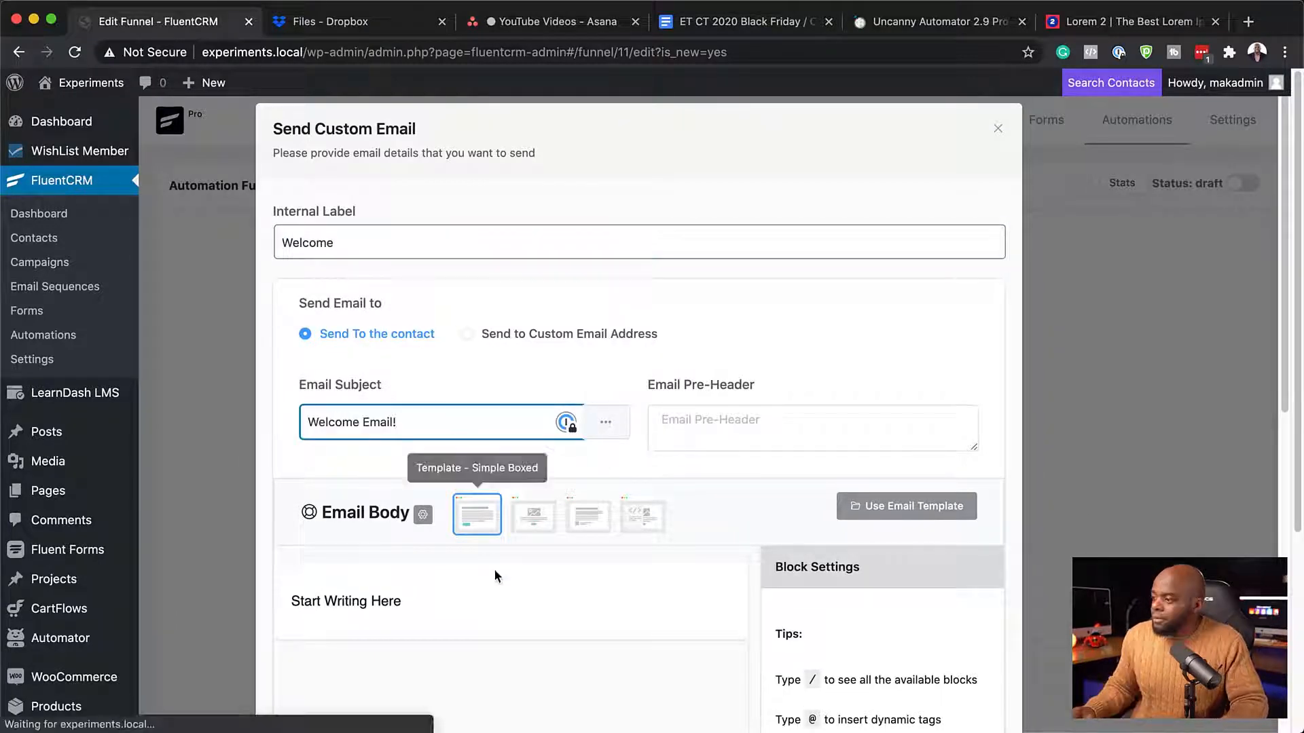
Replace the email body's placeholder text with the greeting "Hello," followed by the contact's First Name dynamic tag
left_click(367, 601)
scroll(550, 610, "down", 3)
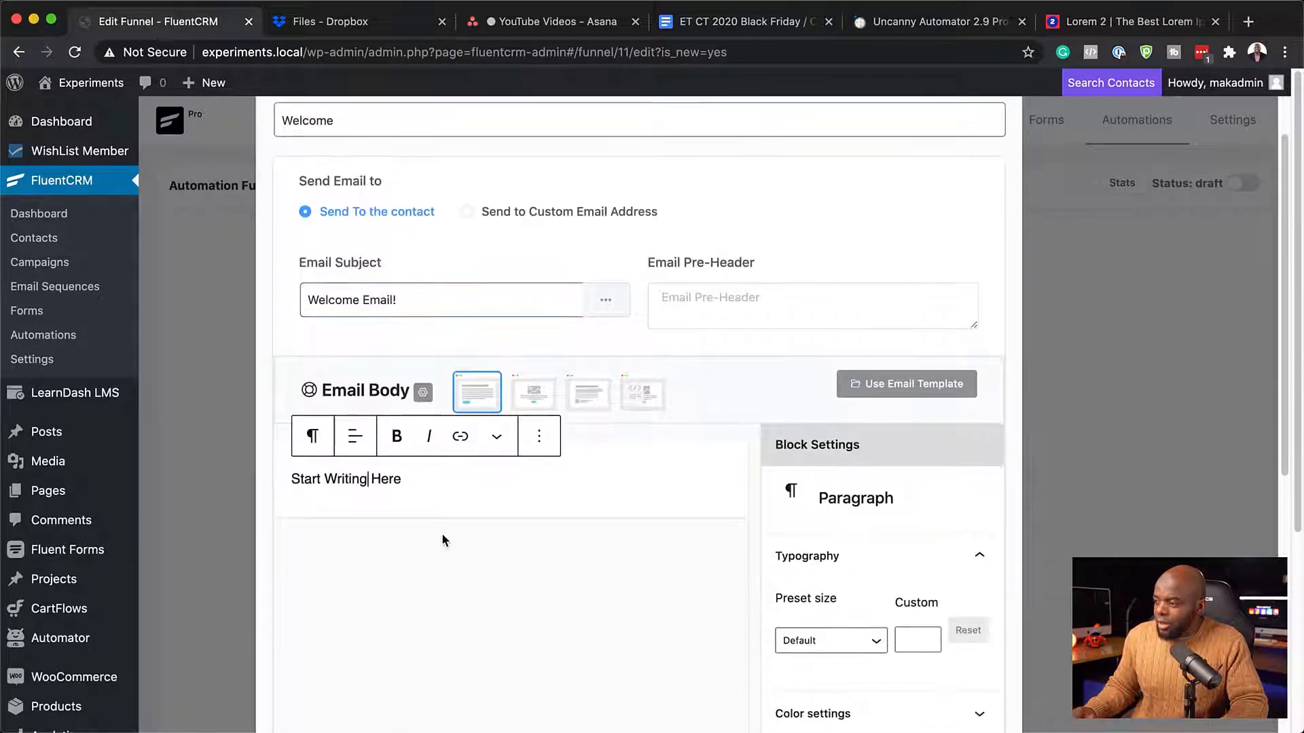
left_click_drag(407, 483, 284, 476)
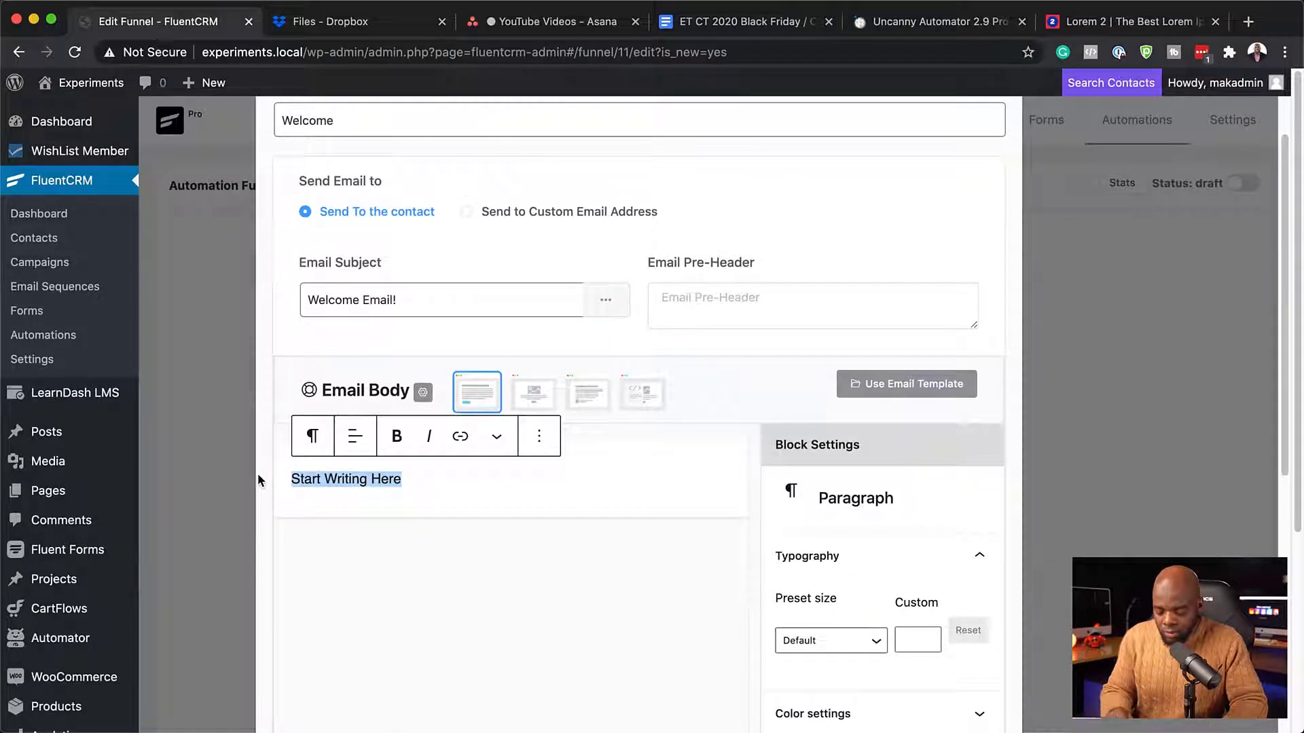
type("Hello, @")
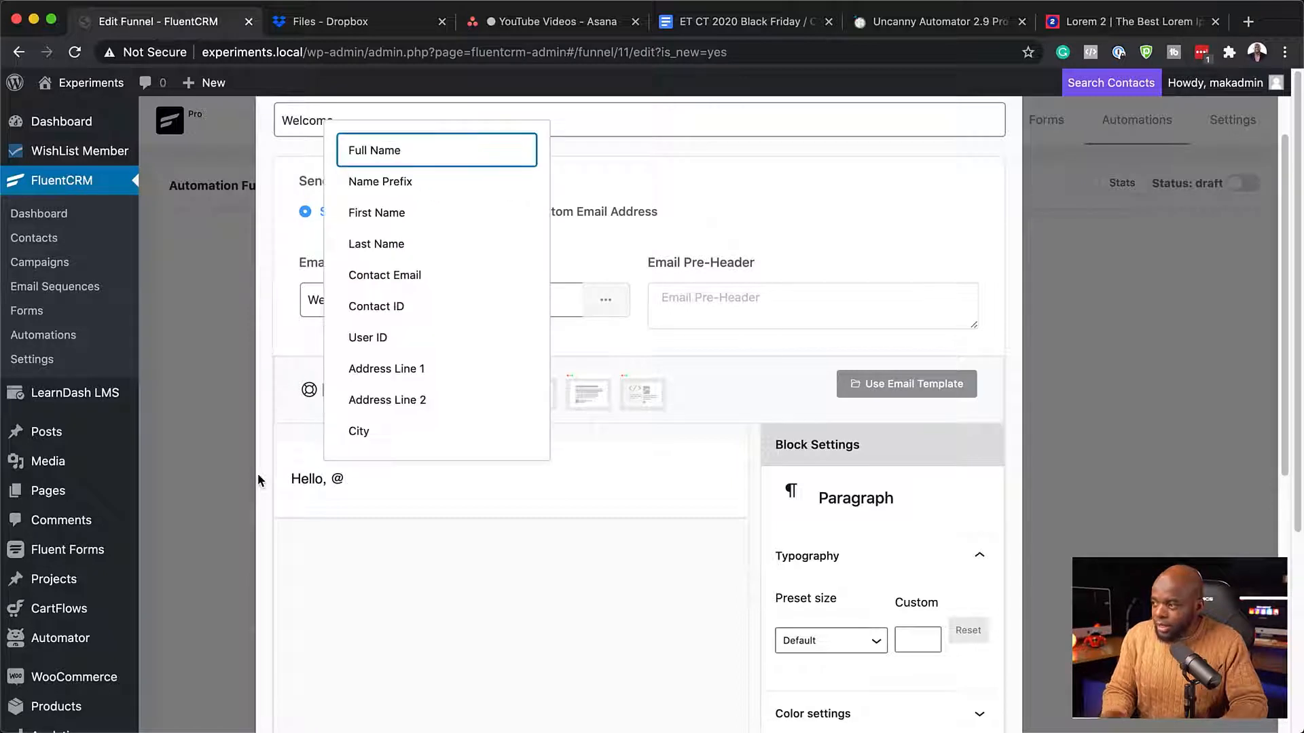
left_click(379, 213)
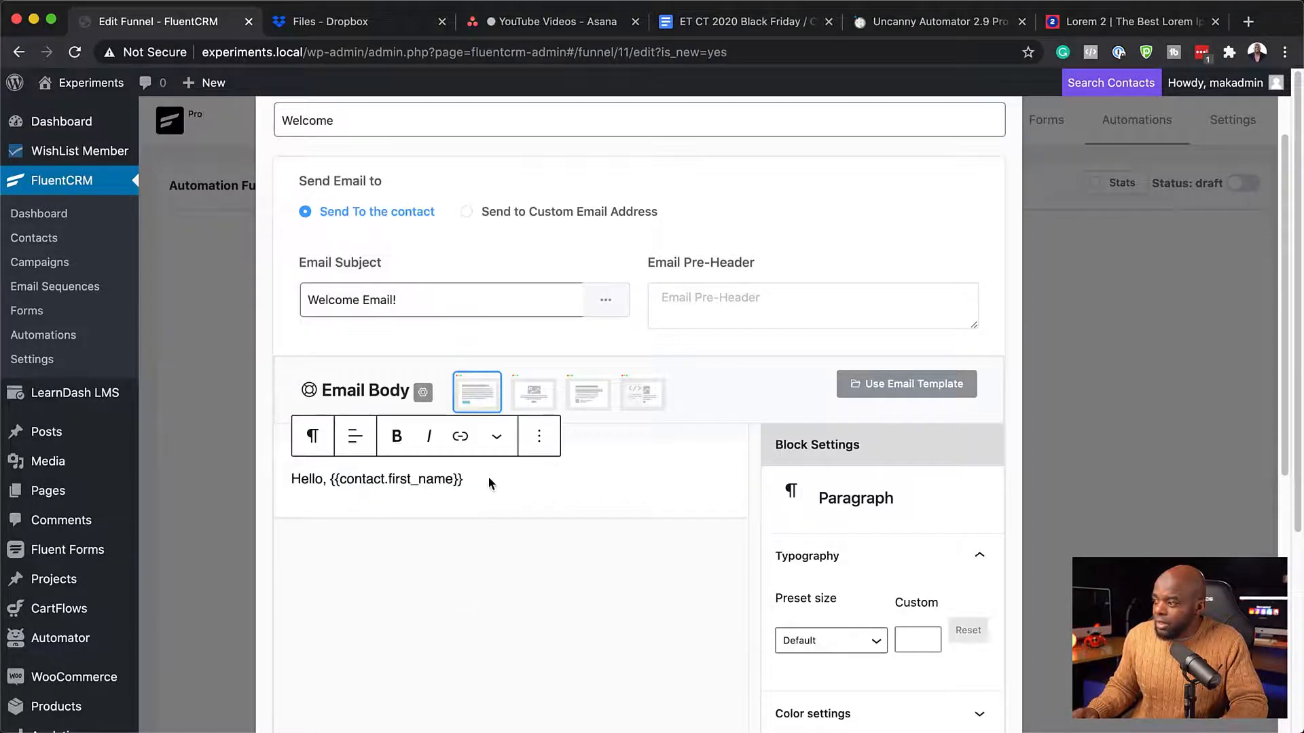
Paste the copied Lorem ipsum paragraphs below the greeting and save the welcome email's settings
key("Return")
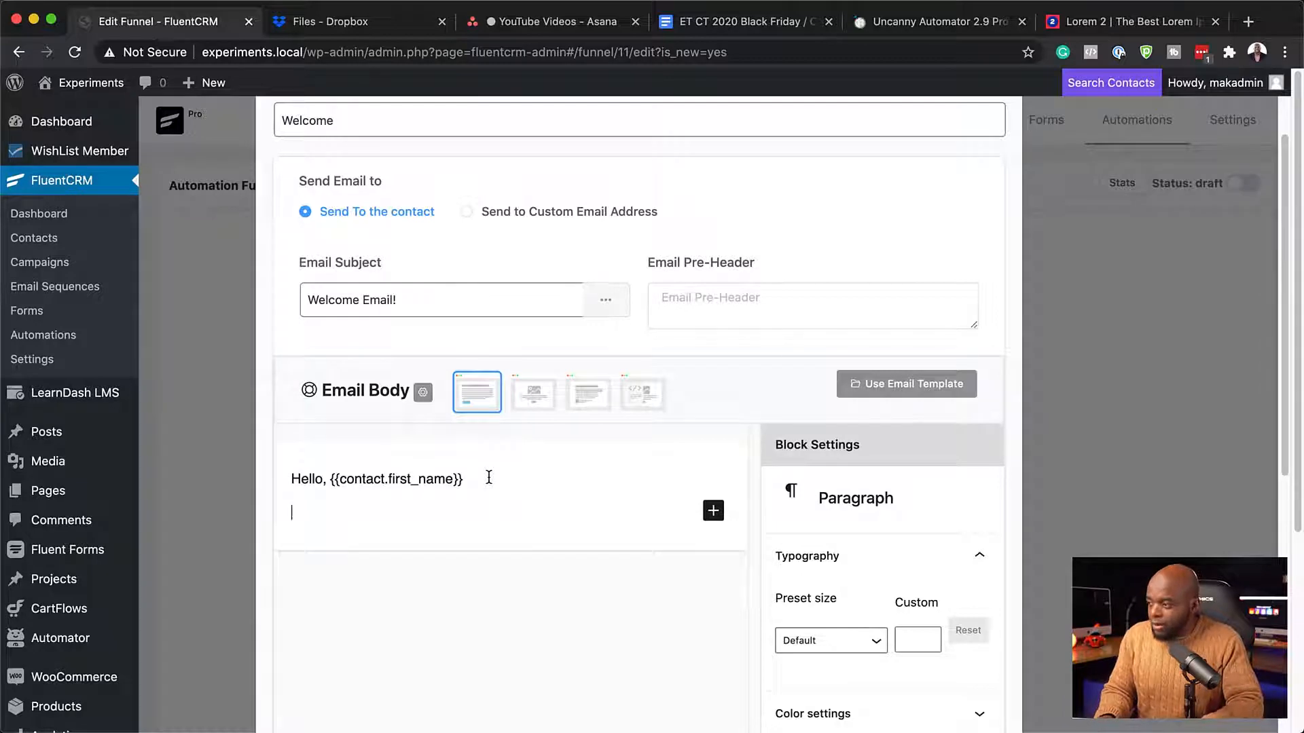
key("super+v")
scroll(489, 477, "up", 3)
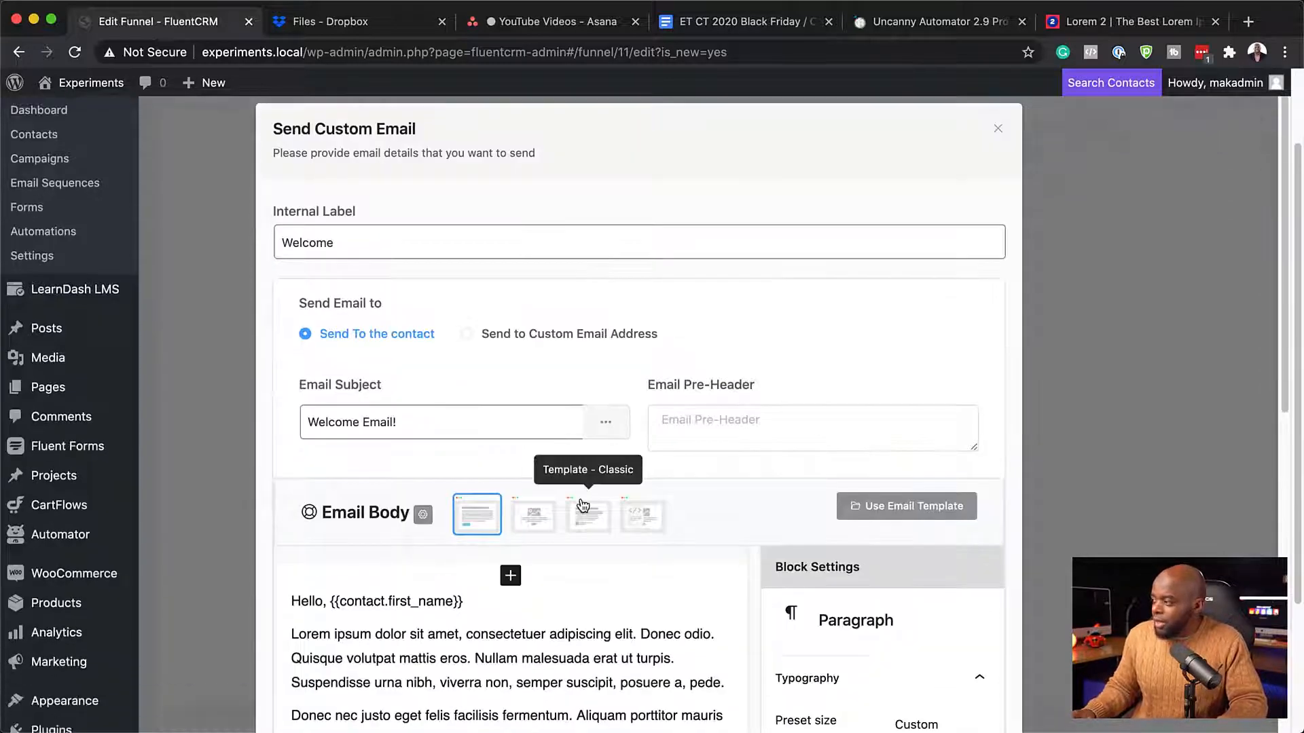
scroll(694, 564, "down", 10)
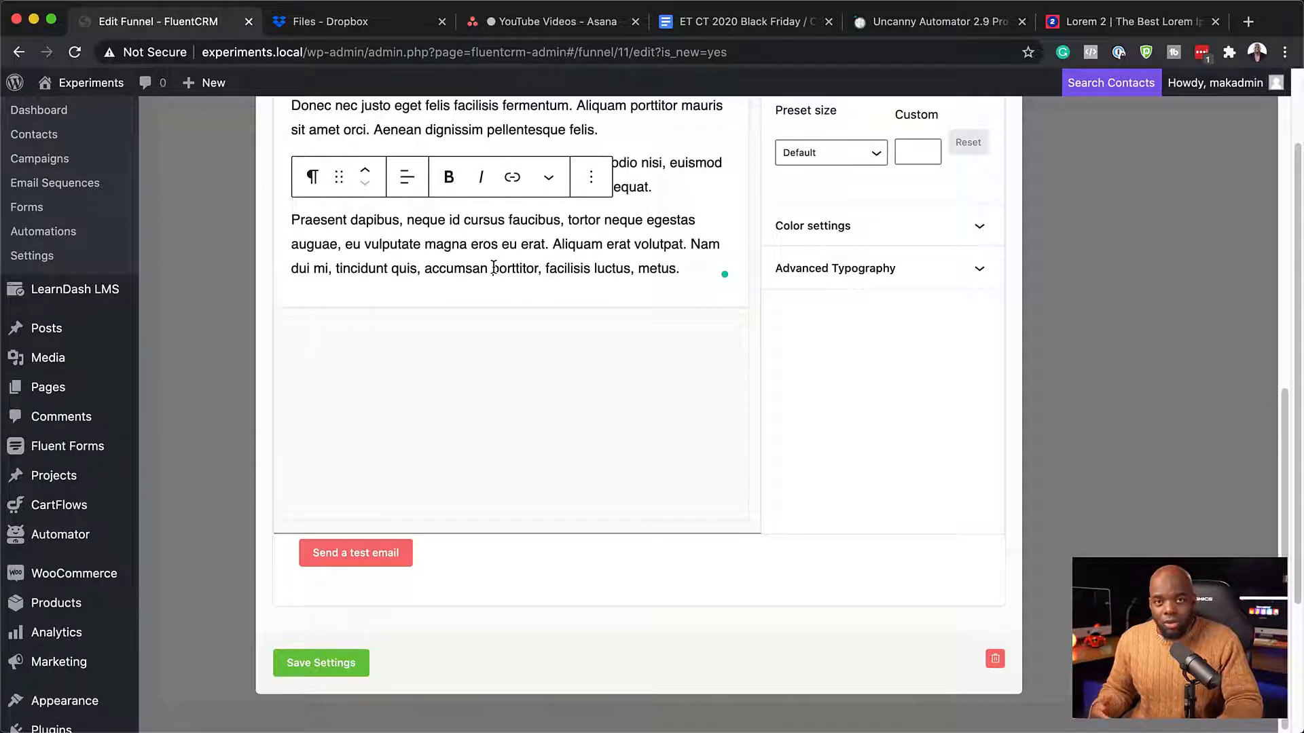
left_click(347, 665)
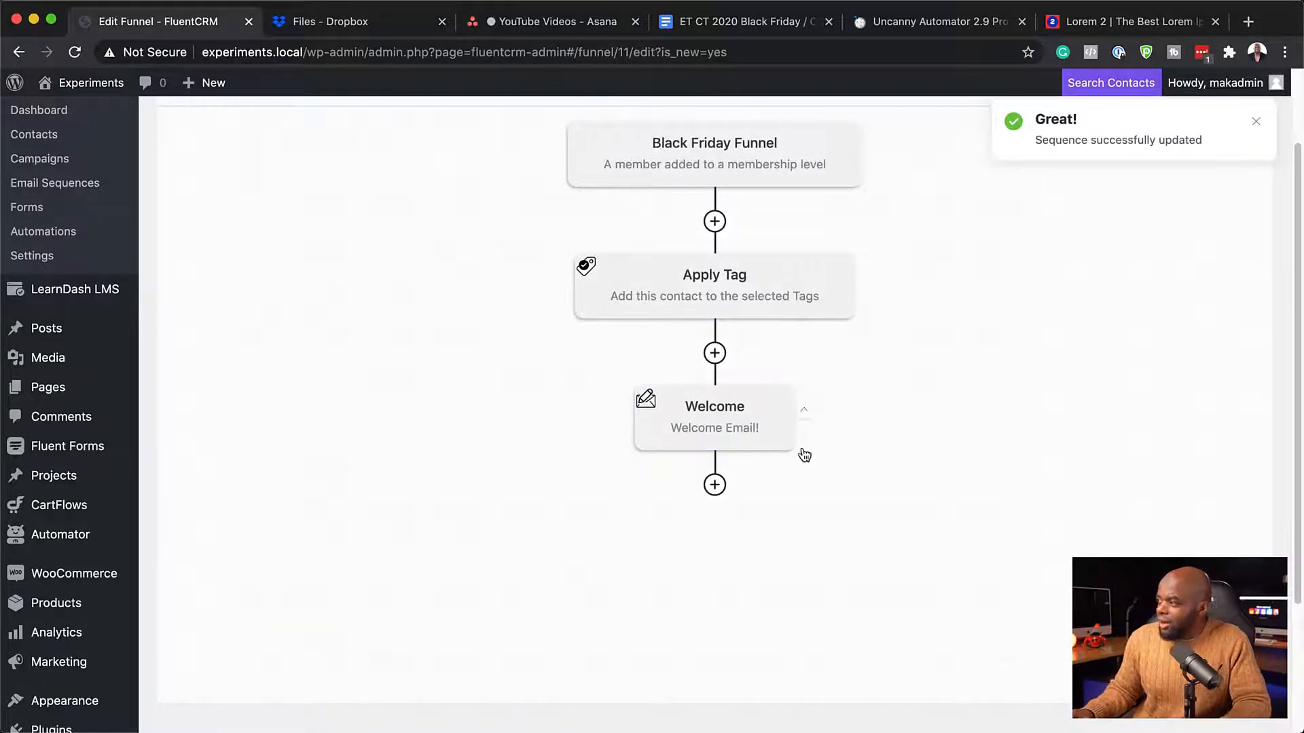
Add a Wait X Days/Hours action after the Welcome email, set the wait time to 1 day, and save it
scroll(804, 454, "up", 3)
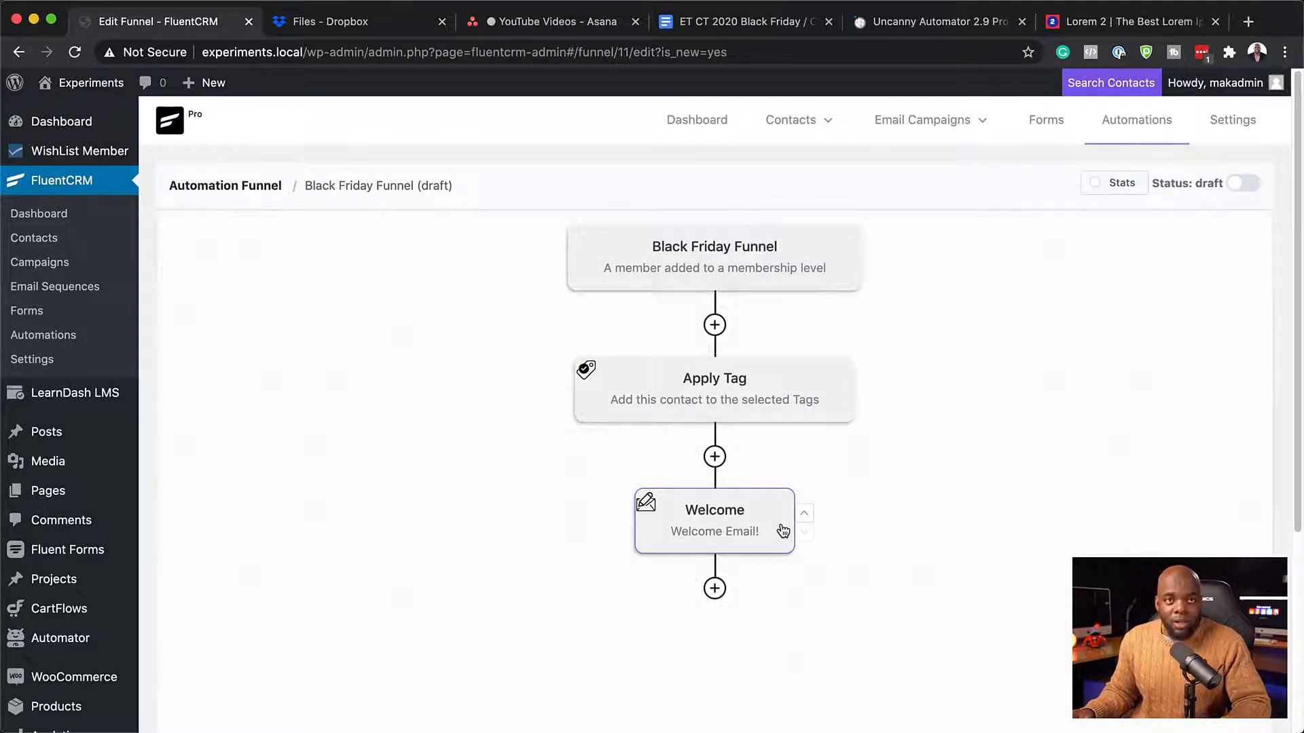
left_click(715, 588)
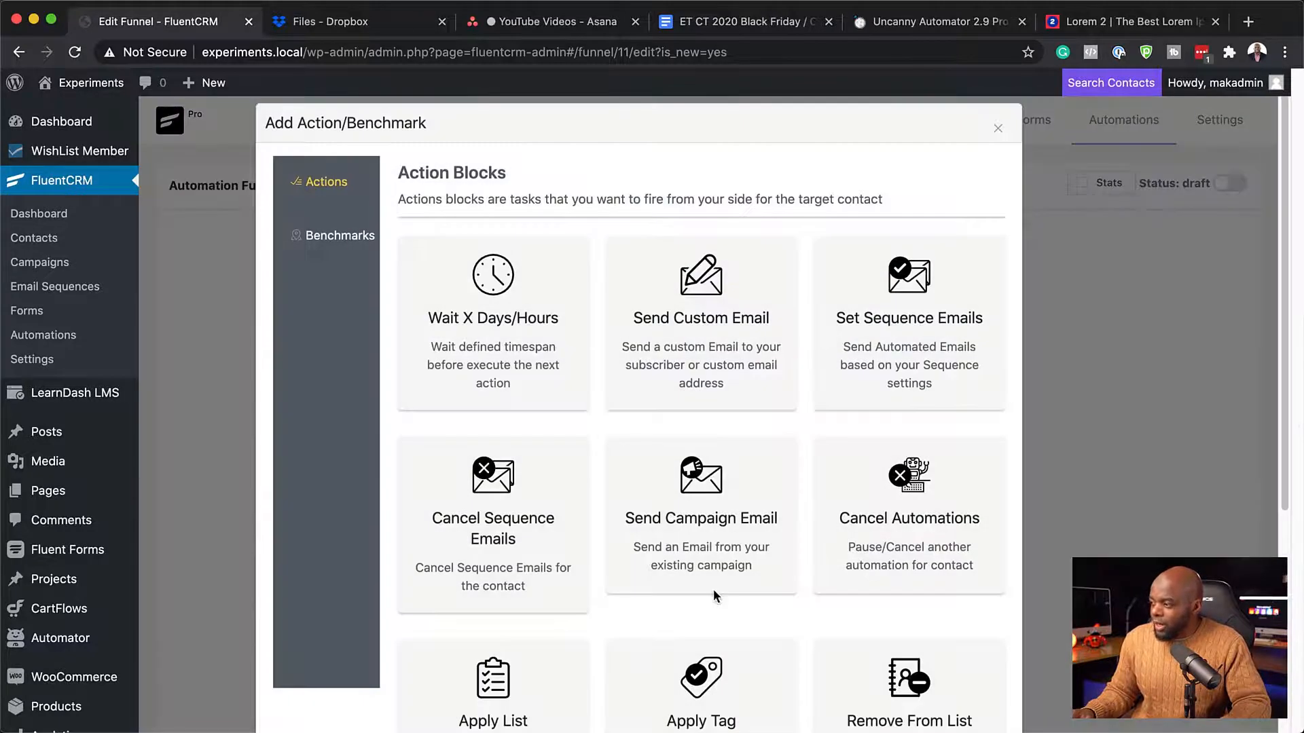
left_click(517, 311)
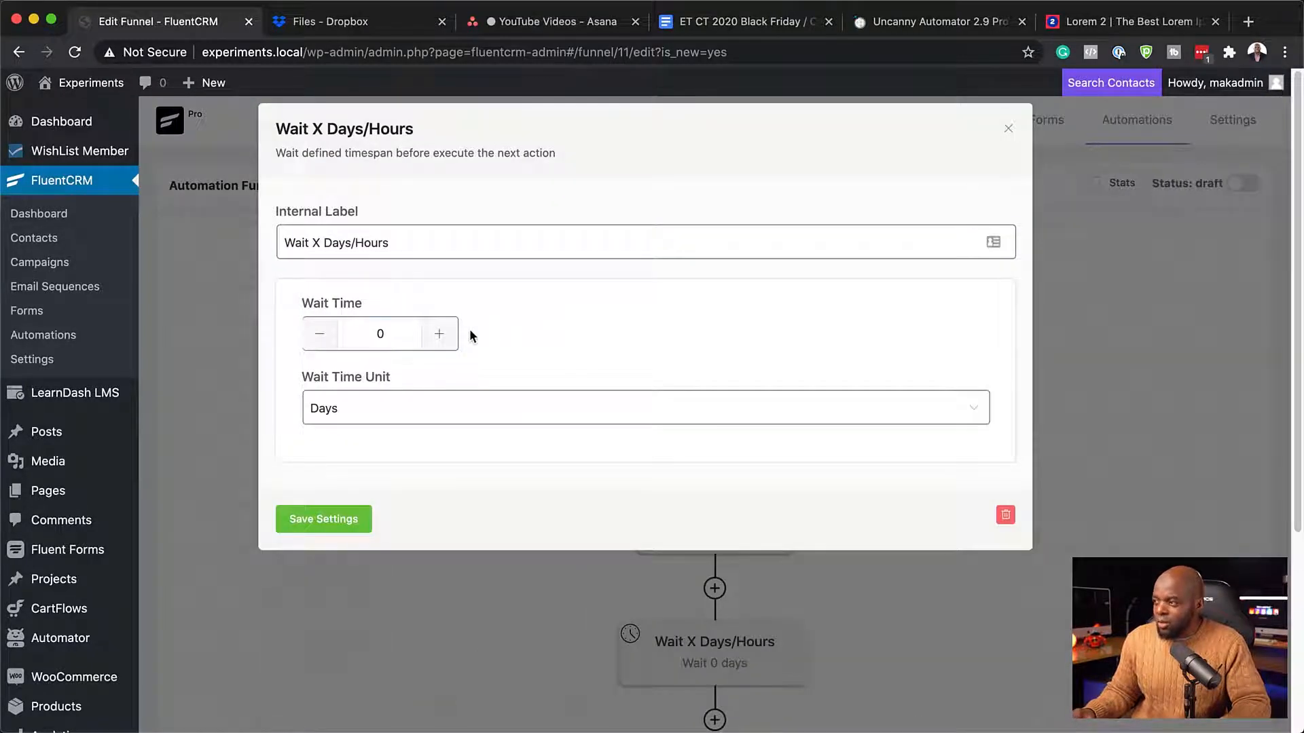
left_click(440, 334)
left_click(327, 521)
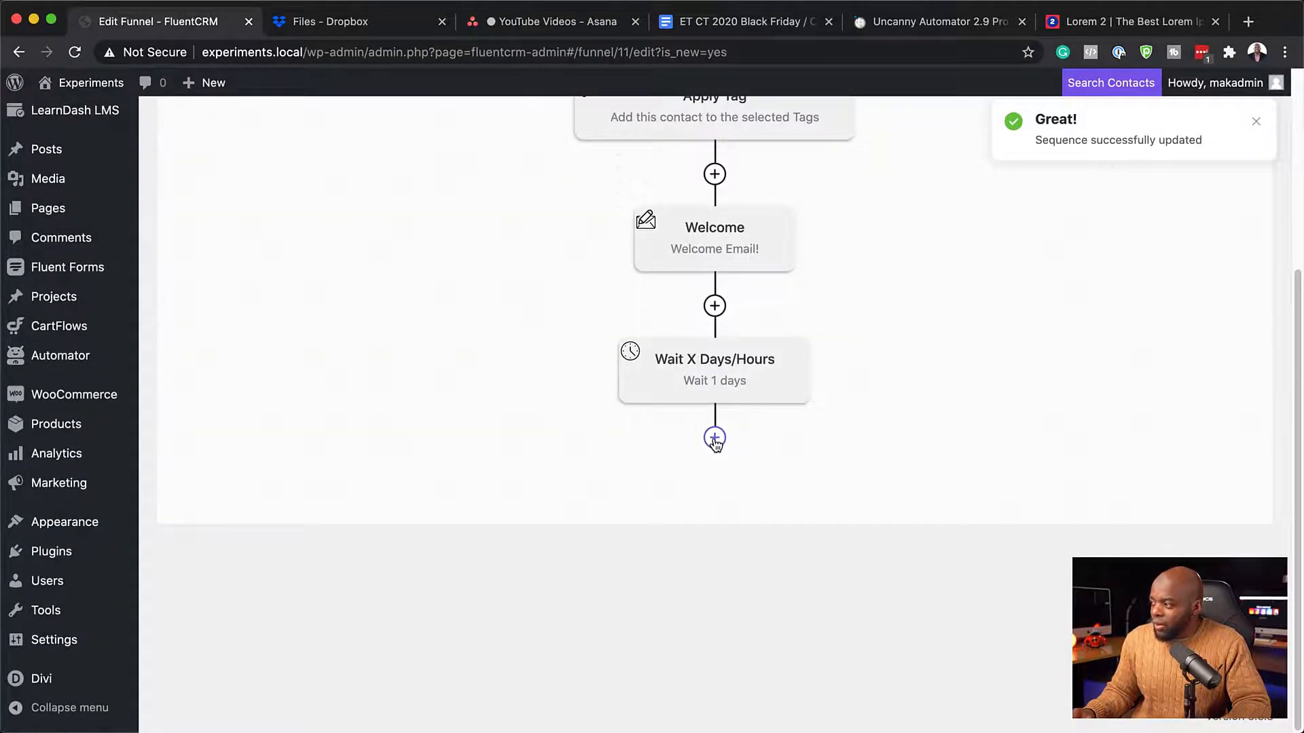
Add a Send Campaign Email action after the 1-day wait, select the LIFETIME campaign, and save its settings
left_click(714, 438)
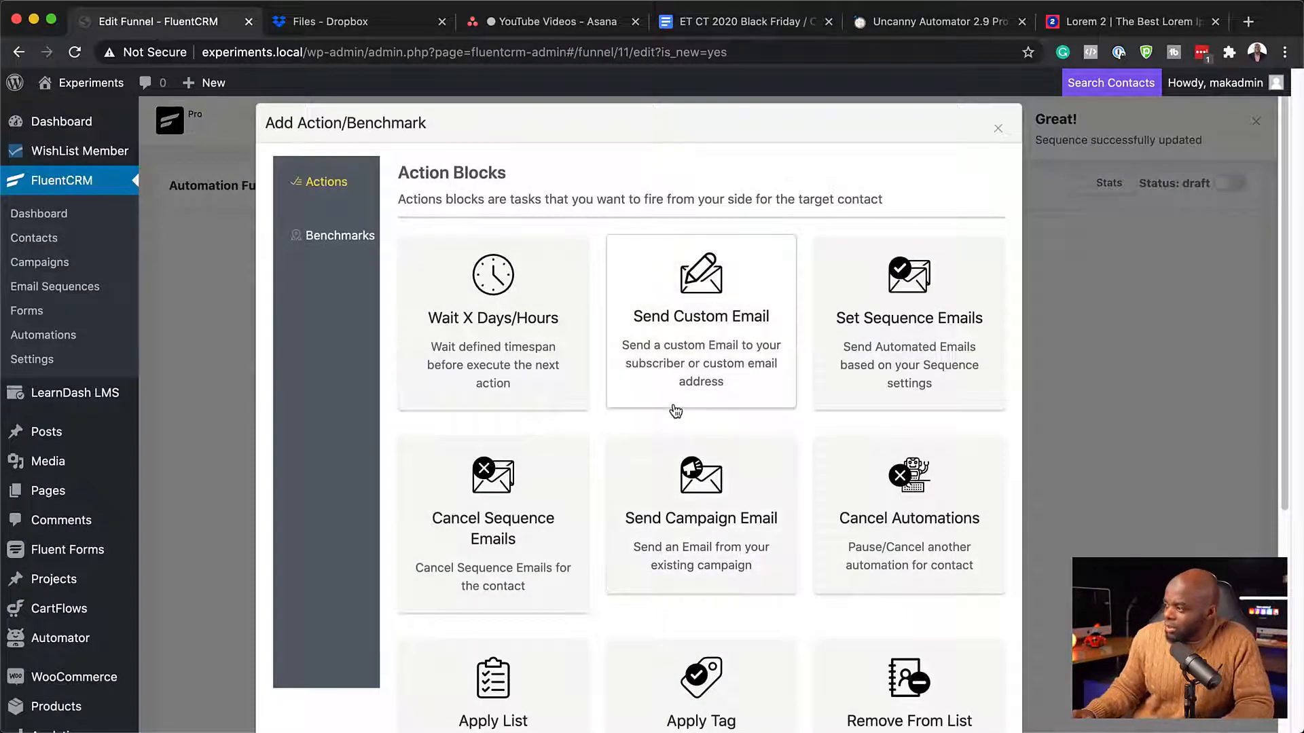
scroll(676, 413, "down", 3)
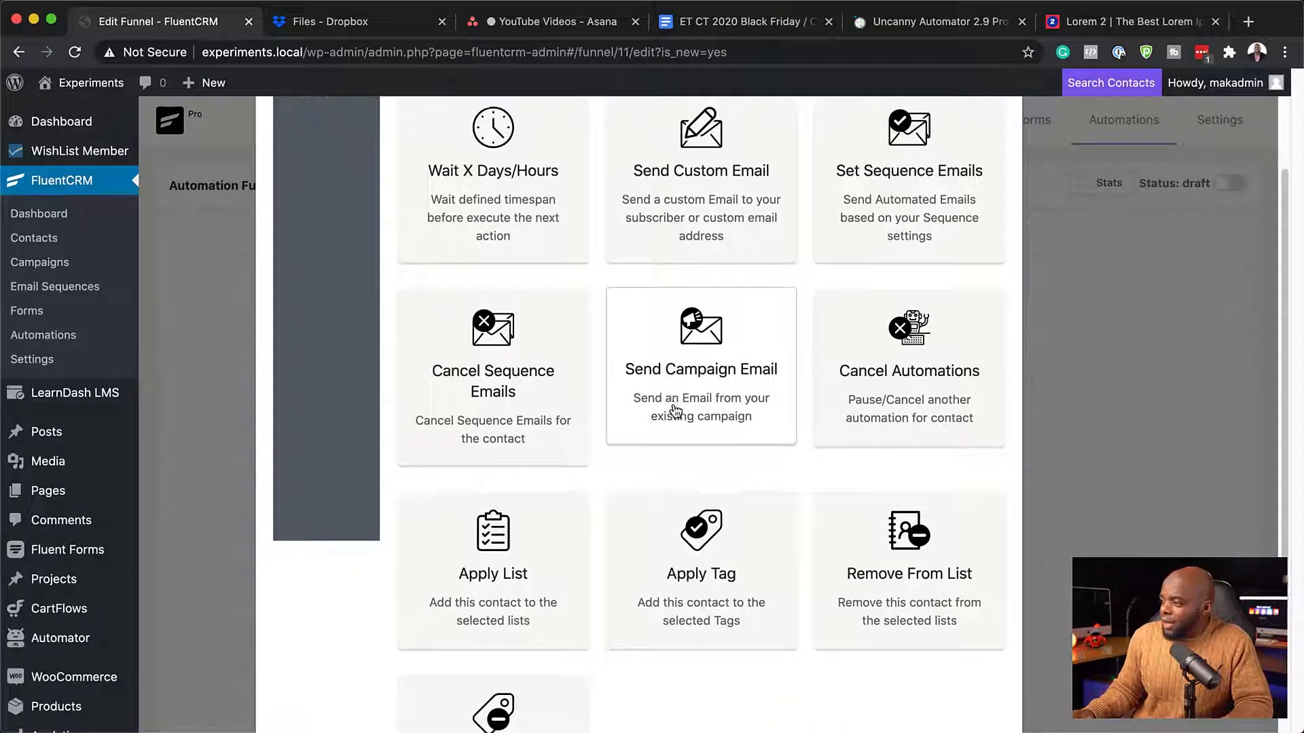
scroll(676, 413, "down", 3)
scroll(676, 412, "up", 3)
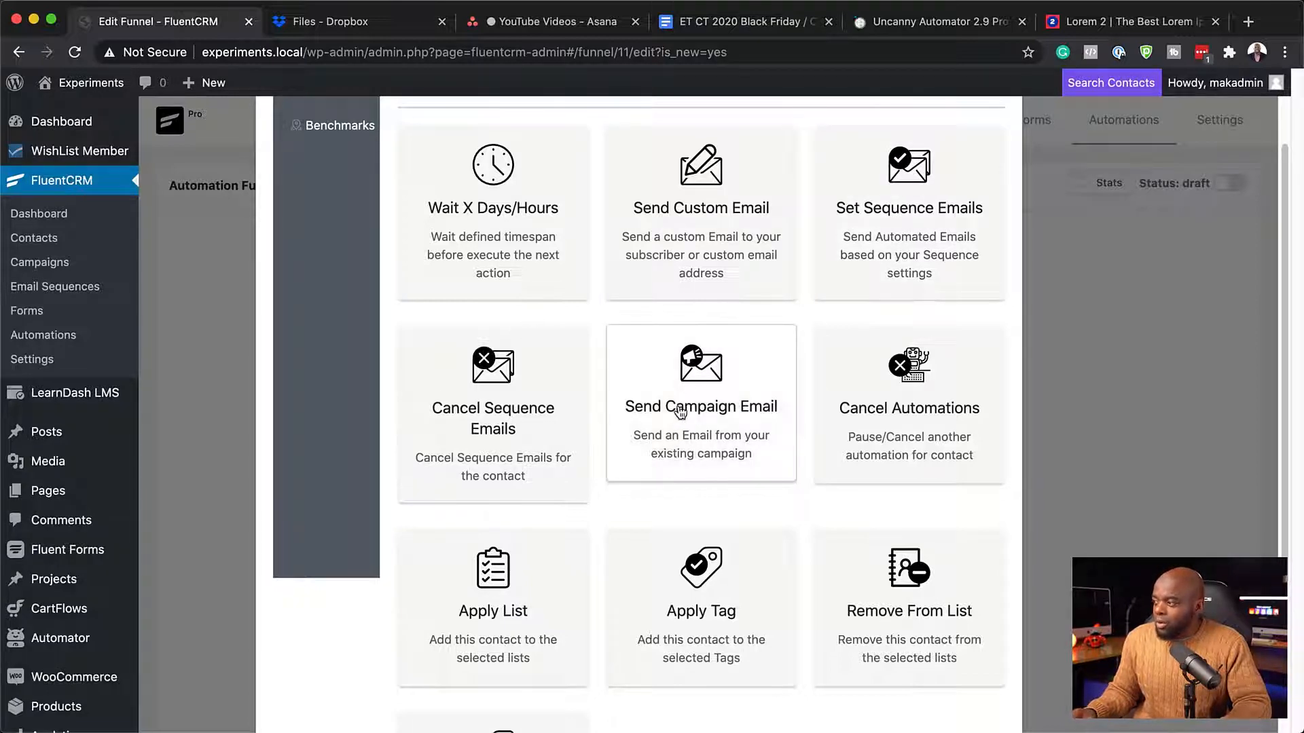
left_click(708, 415)
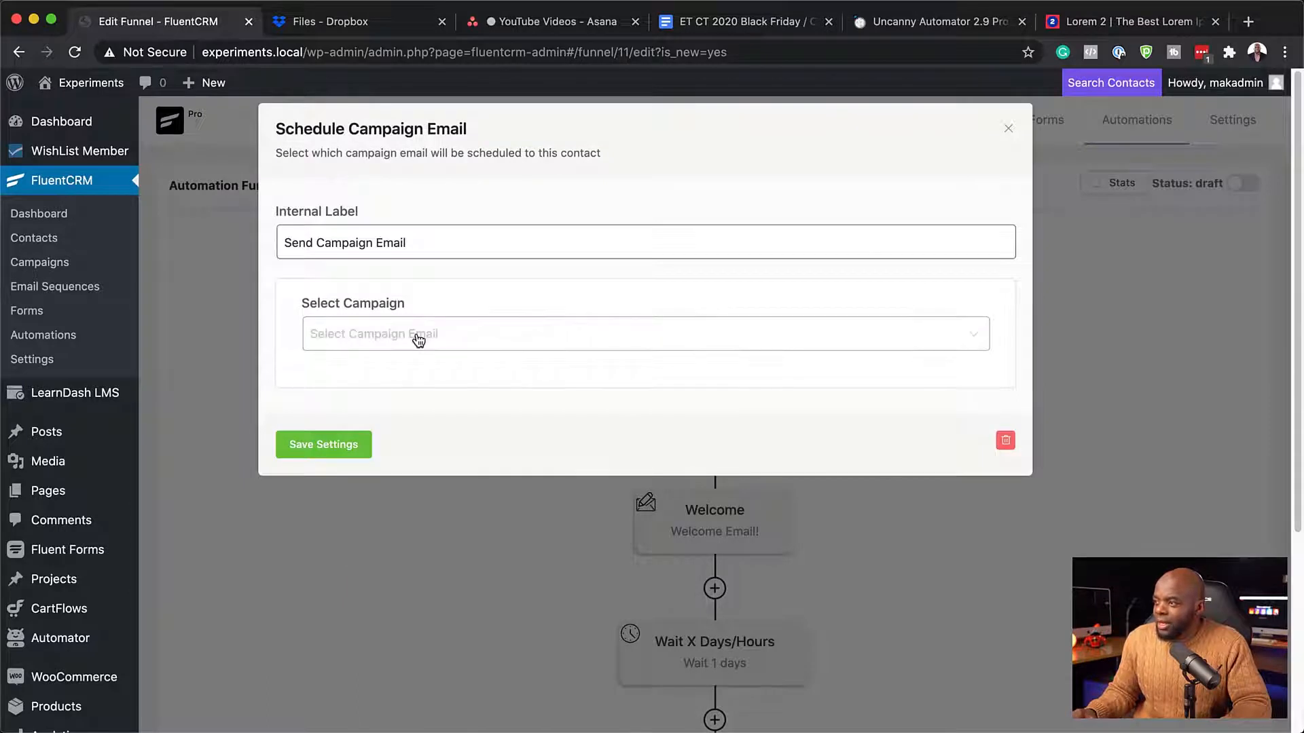
left_click(418, 339)
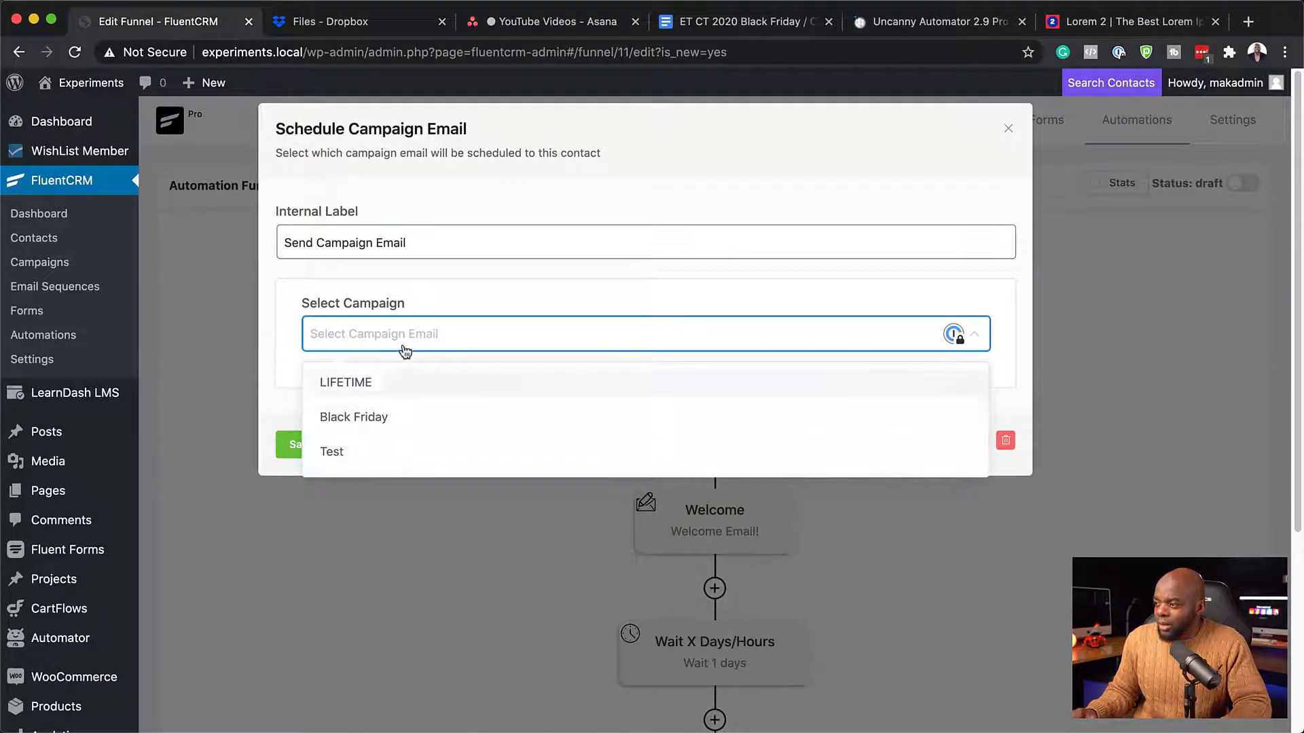
left_click(393, 384)
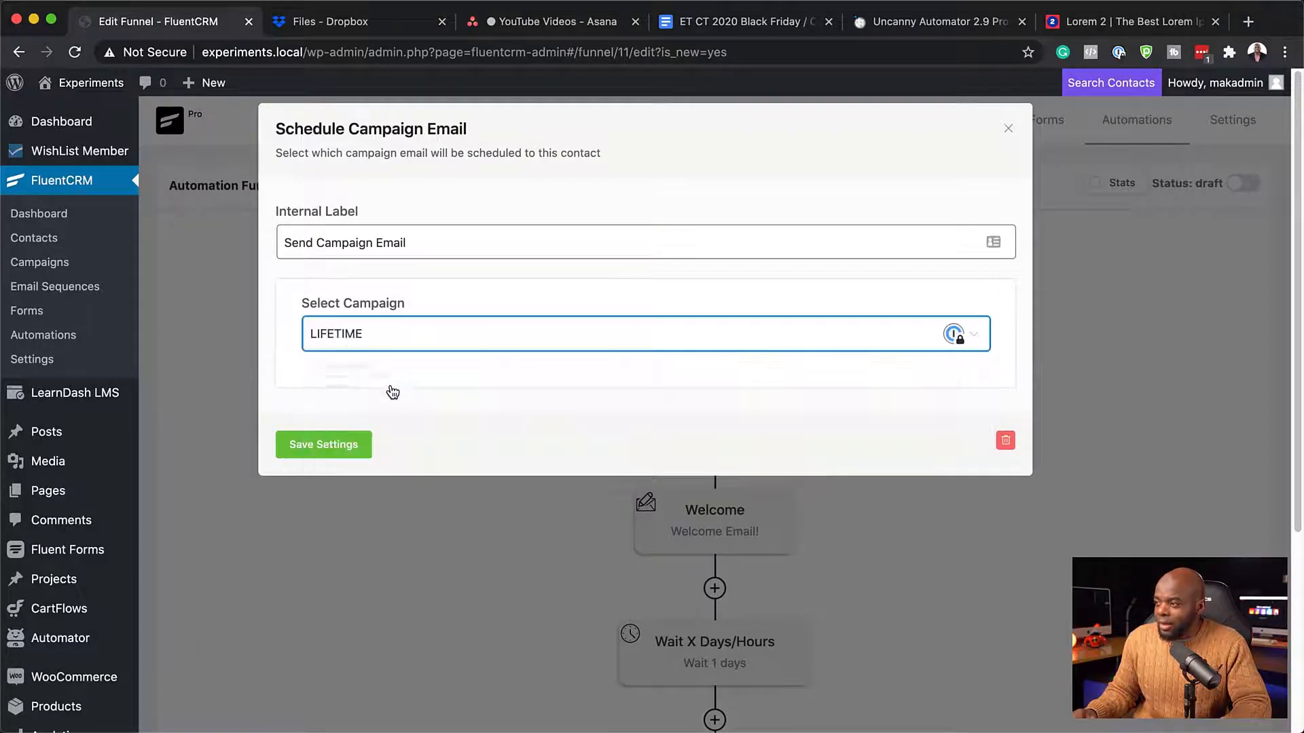
left_click(321, 451)
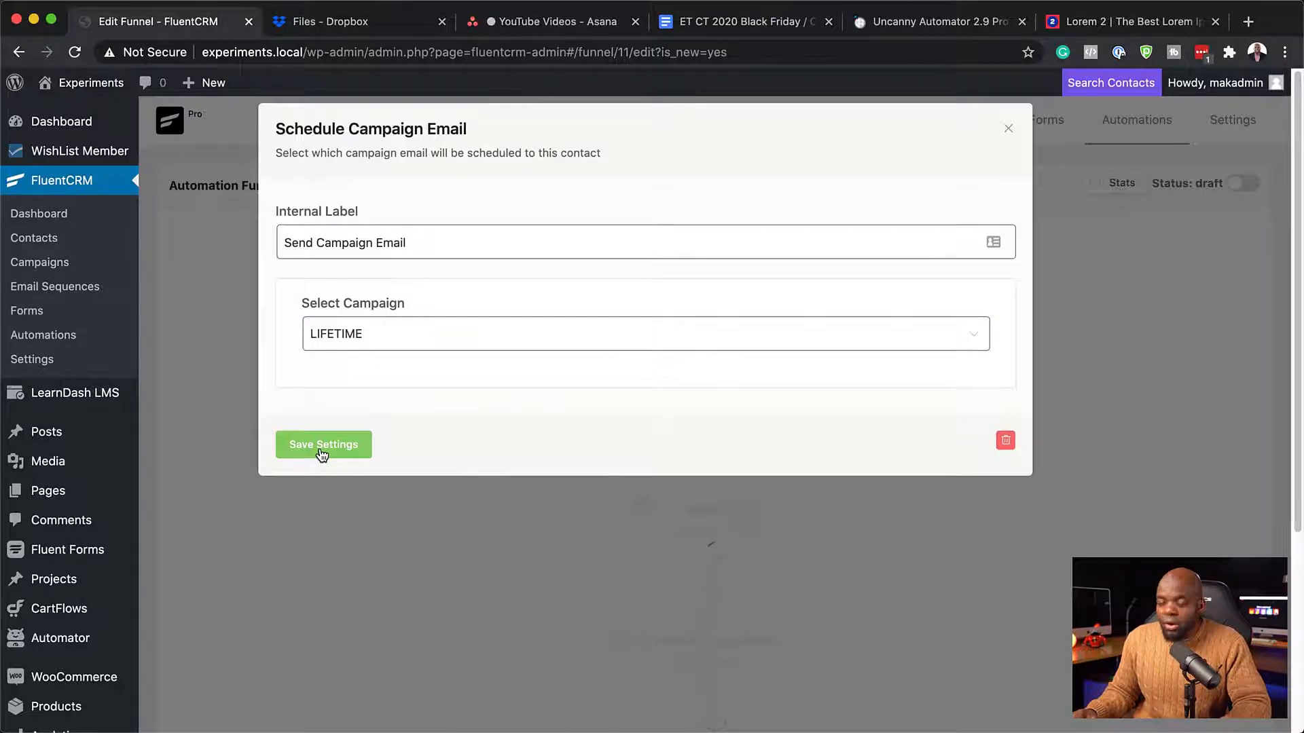
scroll(572, 486, "down", 3)
scroll(572, 486, "down", 4)
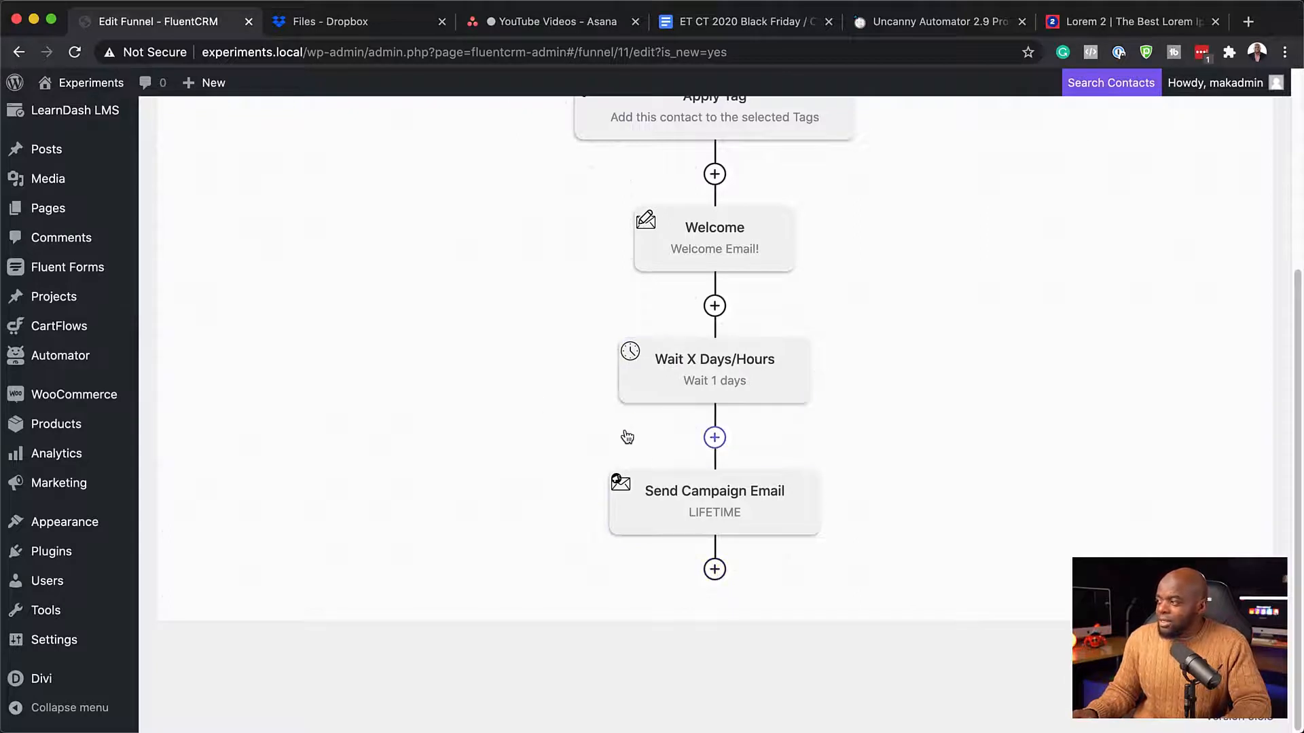
scroll(362, 381, "up", 7)
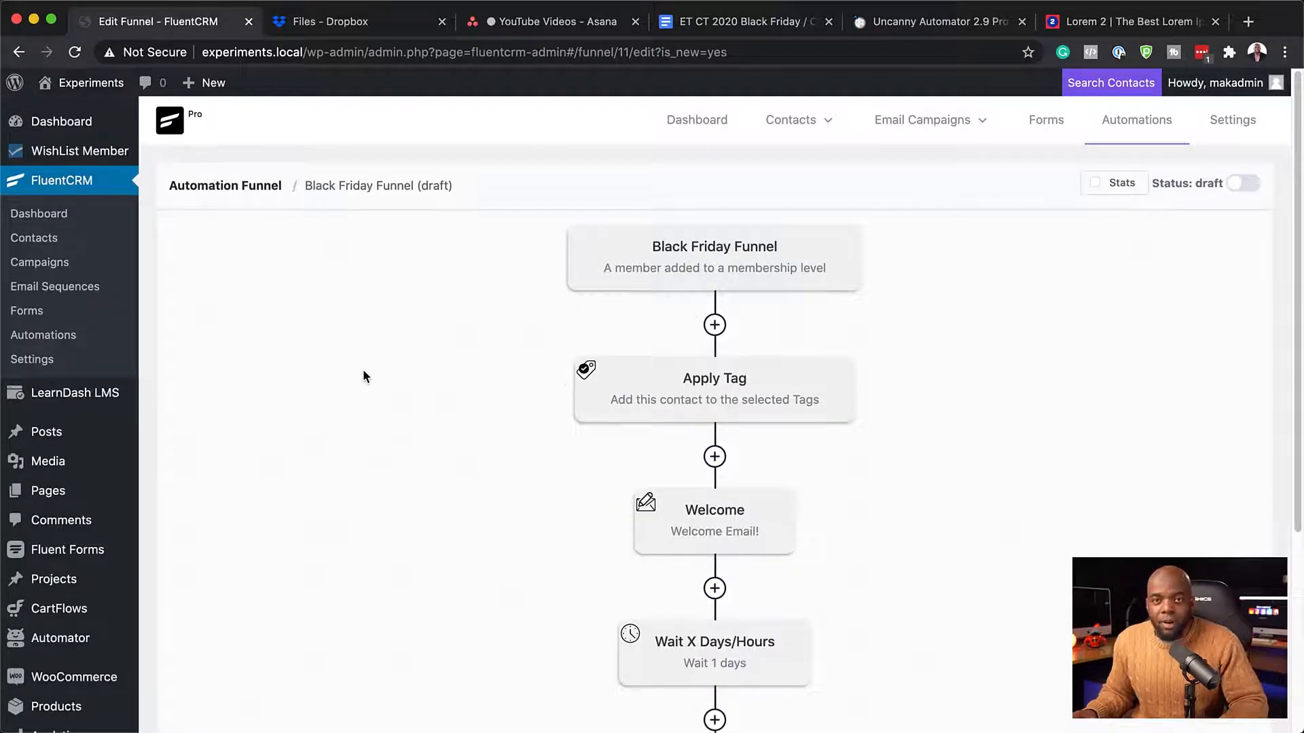